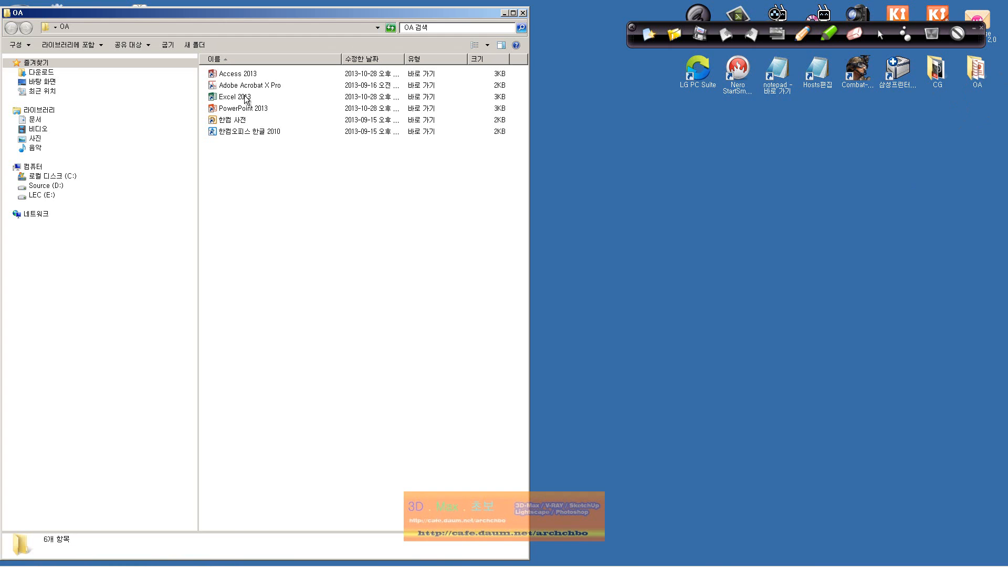
Start Excel 2013, dismissing the activation wizard, and open the recent workbook 부분합.
double_click(245, 99)
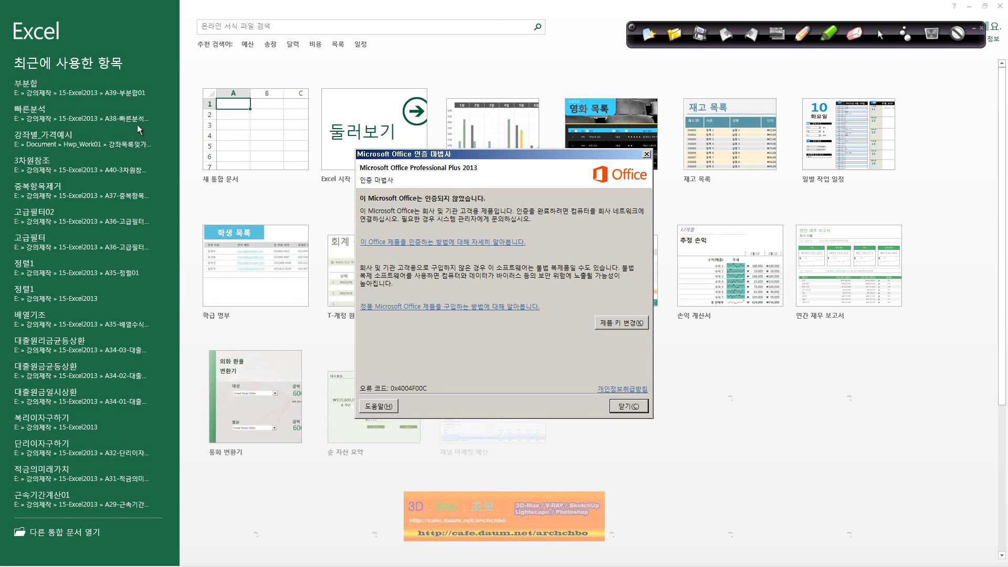
left_click(647, 154)
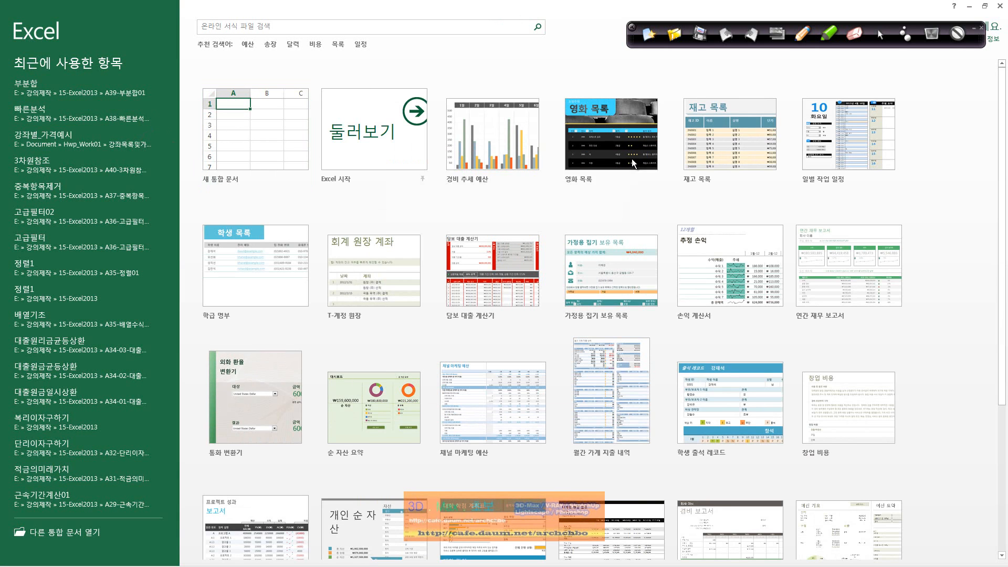
left_click(145, 102)
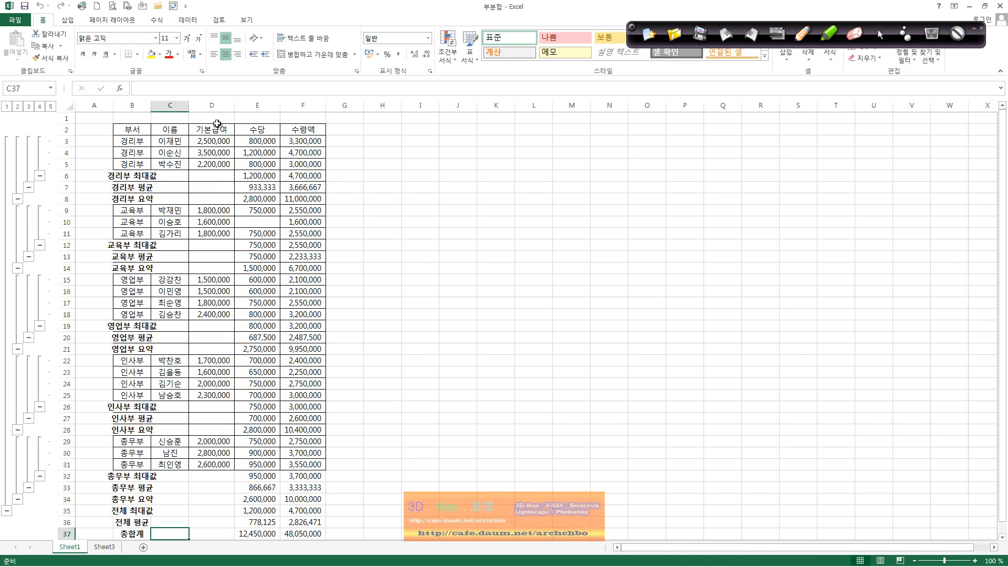
Remove all subtotals from the department salary list on Sheet1.
left_click(231, 209)
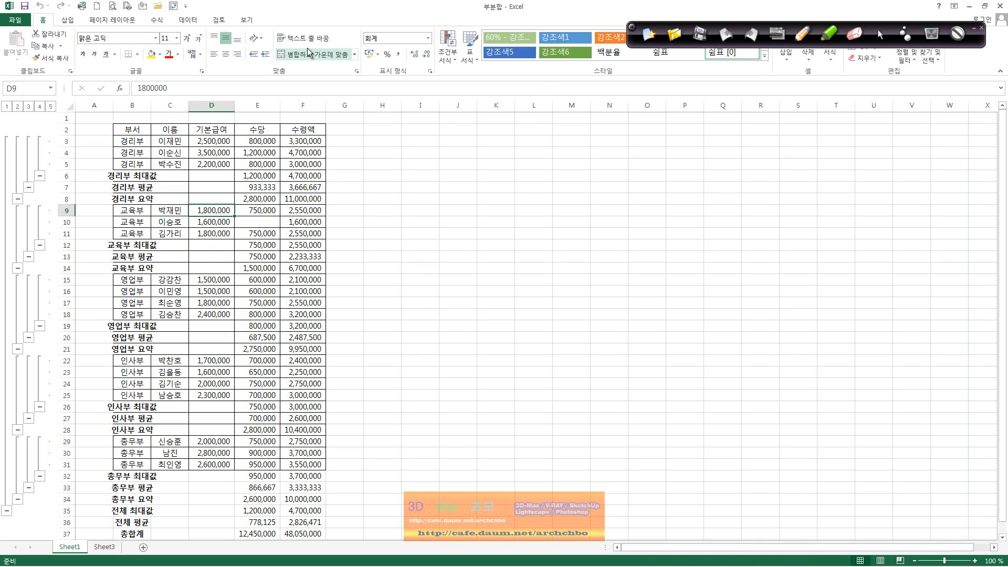
left_click(192, 21)
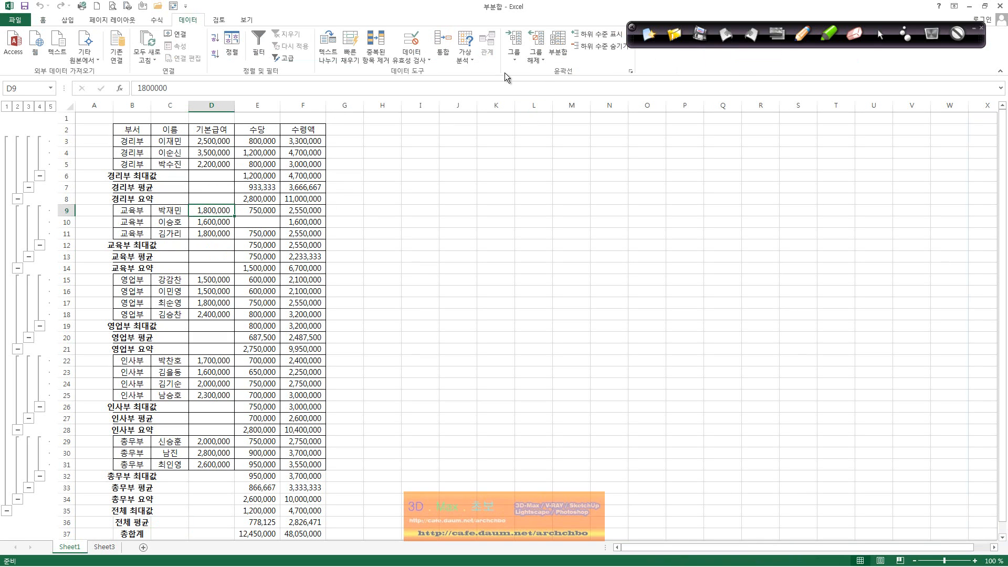
left_click(557, 47)
left_click(352, 312)
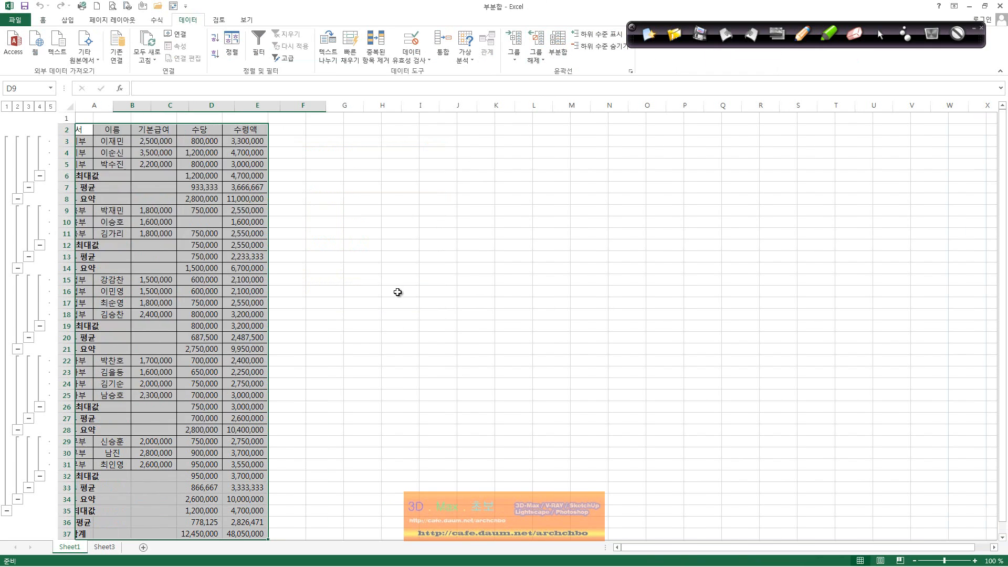
Copy the salary list B2:F19 and paste it into a new blank workbook, starting at cell B2.
left_click_drag(82, 125, 262, 328)
key("ctrl+c")
left_click(14, 20)
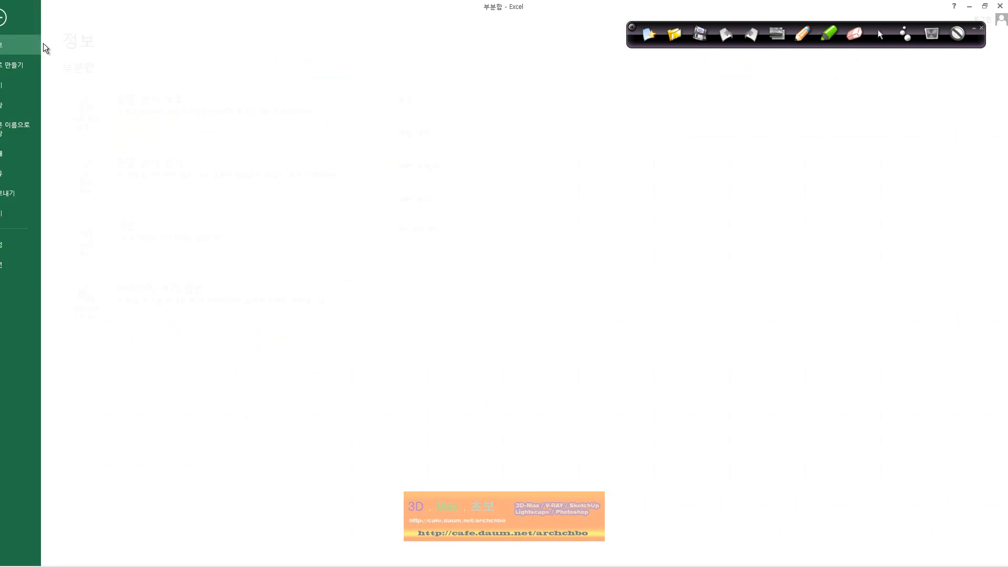
left_click(30, 64)
left_click(153, 176)
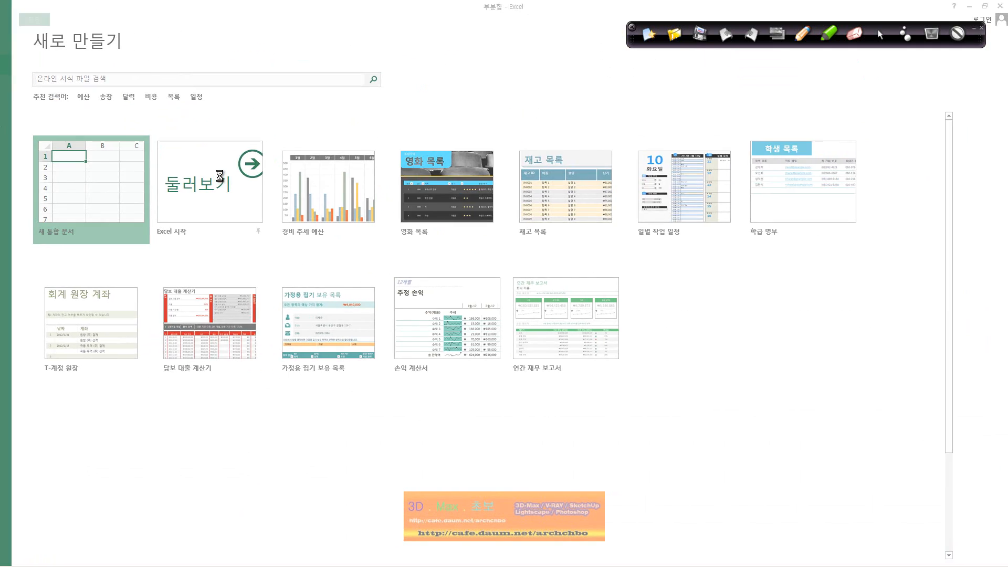
left_click(84, 131)
key("ctrl+v")
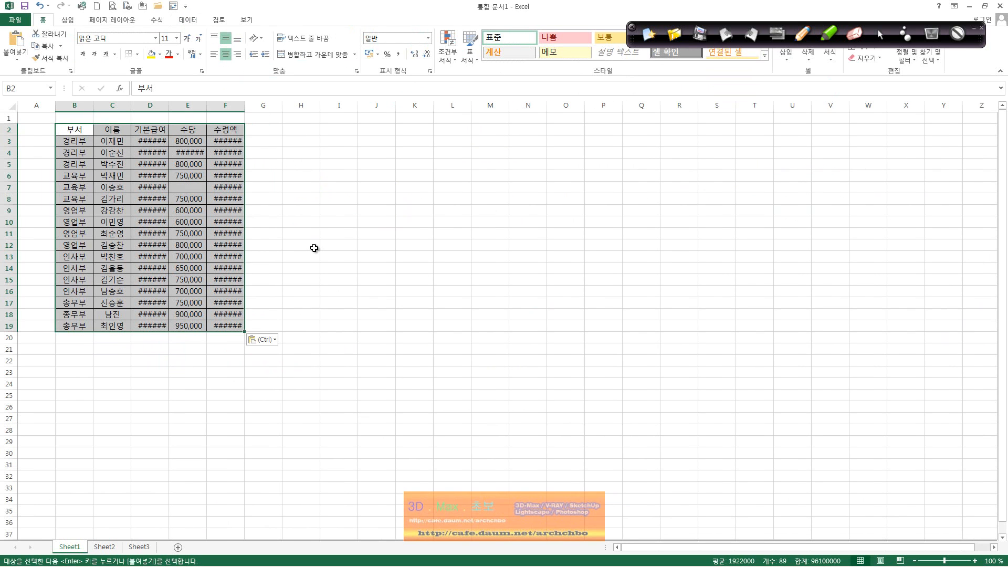
Autofit the widths of columns D, E and F and enter 650000 as the missing 수당 in E7.
double_click(245, 105)
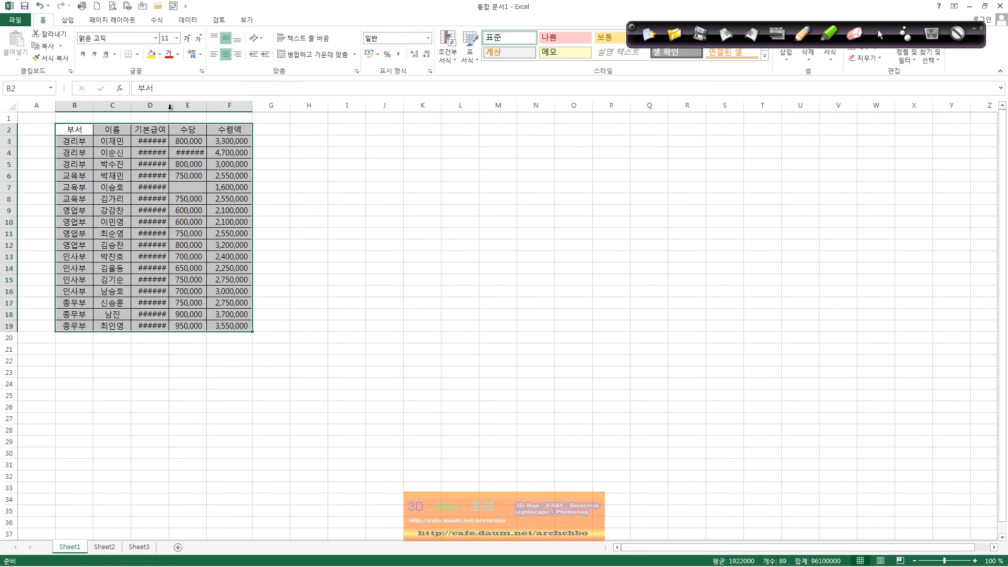
double_click(169, 106)
left_click(210, 185)
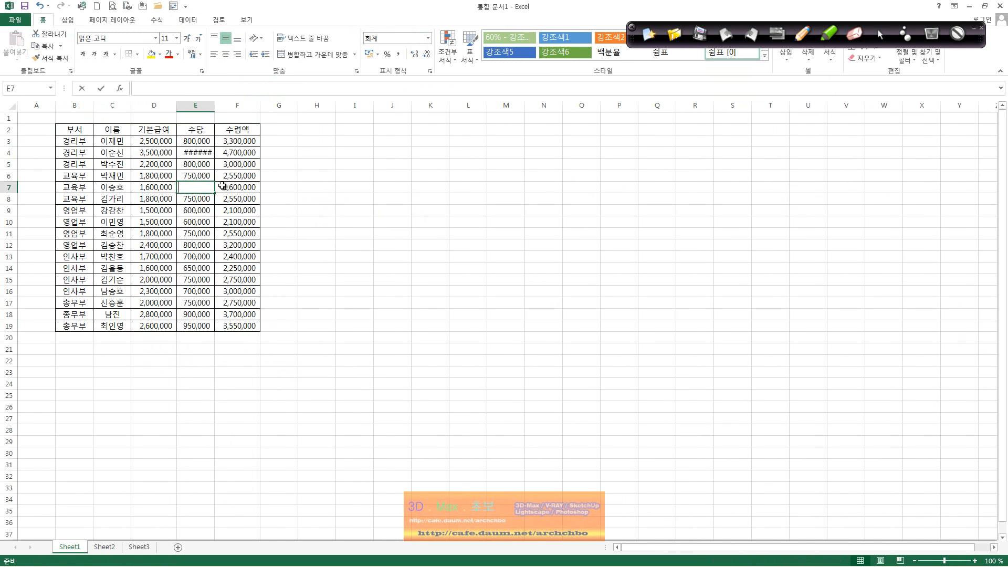
type("650000")
key("Return")
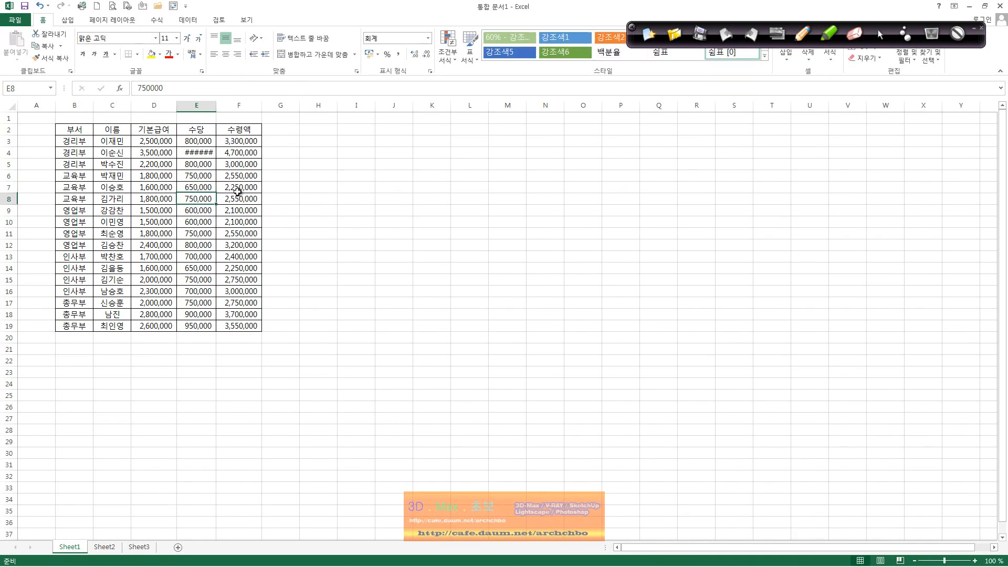
double_click(216, 105)
left_click(369, 242)
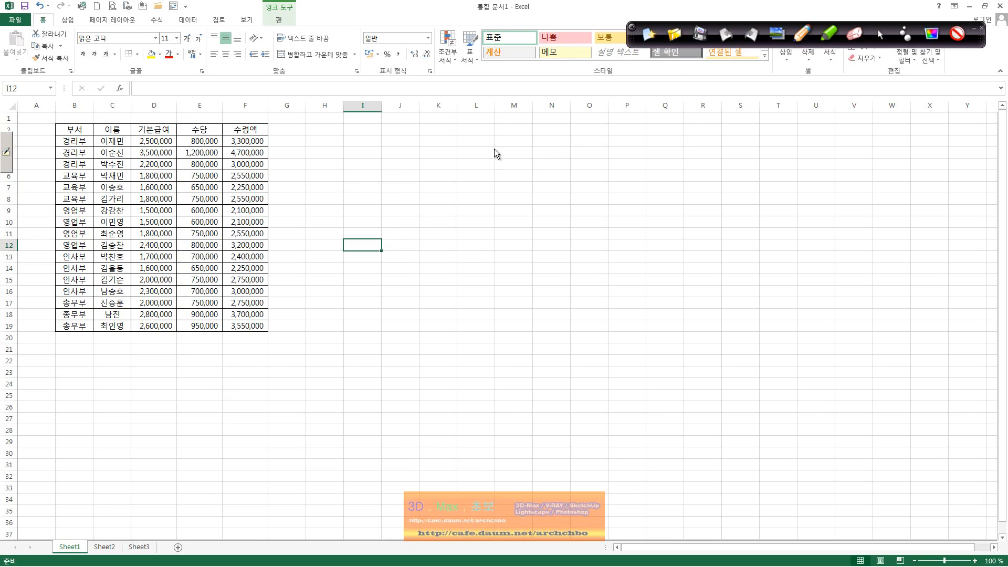
Handwrite the underlined title 피벗테이블 보고서 beside the list, with a note on it summarizing and analyzing large data.
mouse_move(498, 157)
left_mouse_down()
mouse_move(609, 158)
mouse_move(645, 143)
mouse_move(644, 158)
mouse_move(691, 149)
mouse_move(691, 168)
left_mouse_up()
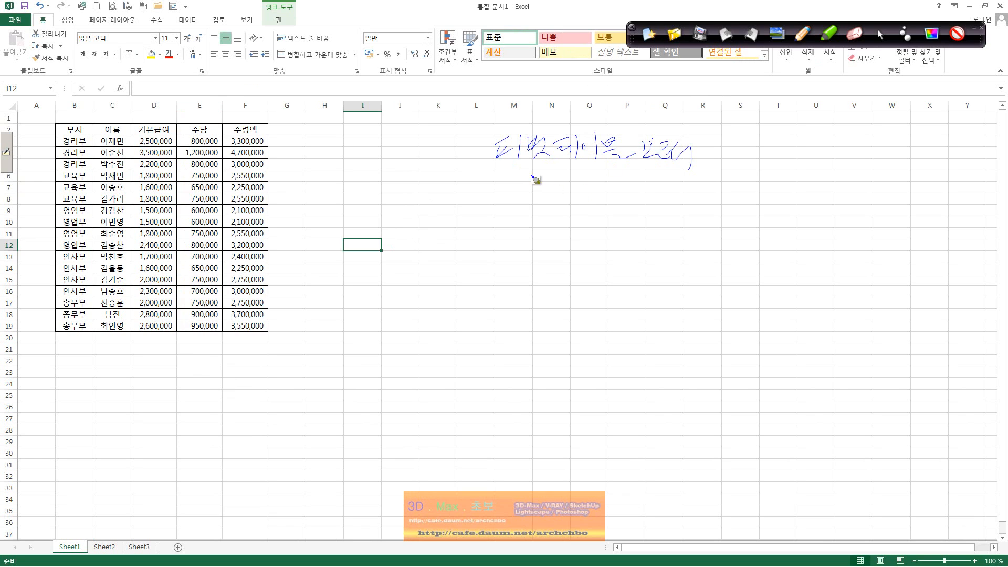
left_click_drag(502, 174, 698, 166)
mouse_move(532, 180)
left_mouse_down()
mouse_move(574, 198)
mouse_move(594, 189)
left_mouse_up()
mouse_move(614, 178)
left_mouse_down()
mouse_move(627, 190)
mouse_move(650, 175)
mouse_move(699, 195)
mouse_move(812, 195)
mouse_move(844, 180)
mouse_move(867, 185)
mouse_move(872, 208)
left_mouse_up()
mouse_move(884, 185)
left_mouse_down()
mouse_move(904, 195)
mouse_move(968, 187)
mouse_move(969, 201)
left_mouse_up()
left_click_drag(912, 222, 935, 233)
left_click_drag(945, 215, 970, 227)
left_click_drag(956, 231, 966, 241)
left_click_drag(969, 239, 981, 235)
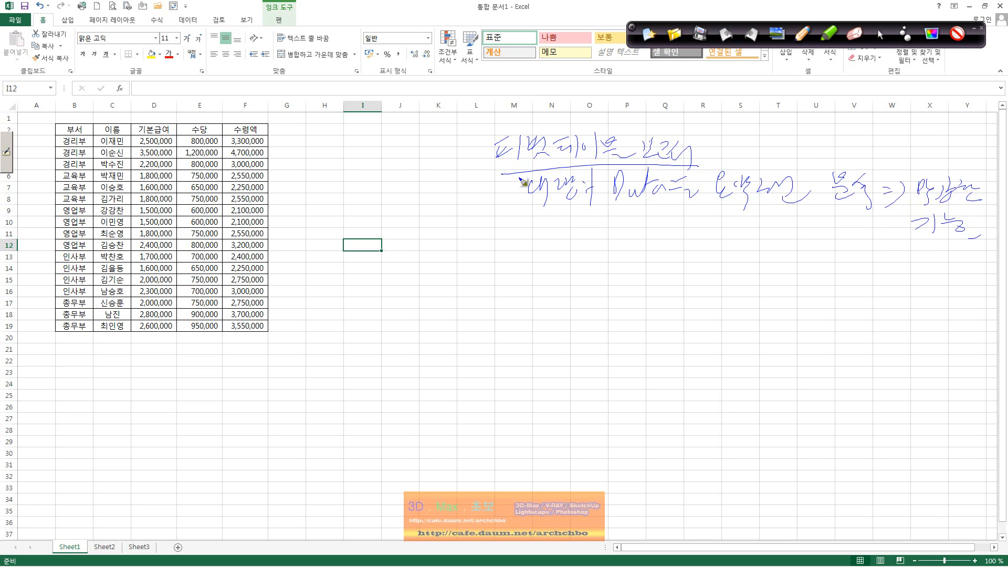
Handwrite note ① that a plain table must become an Excel table, mark the list, and write 추가, 삭제 and 변경 under it.
mouse_move(512, 188)
left_mouse_down()
mouse_move(522, 262)
mouse_move(629, 242)
mouse_move(639, 261)
mouse_move(695, 245)
mouse_move(714, 255)
mouse_move(772, 244)
mouse_move(765, 251)
mouse_move(790, 247)
mouse_move(803, 263)
mouse_move(816, 244)
mouse_move(855, 239)
mouse_move(860, 265)
mouse_move(891, 237)
mouse_move(1001, 258)
left_mouse_up()
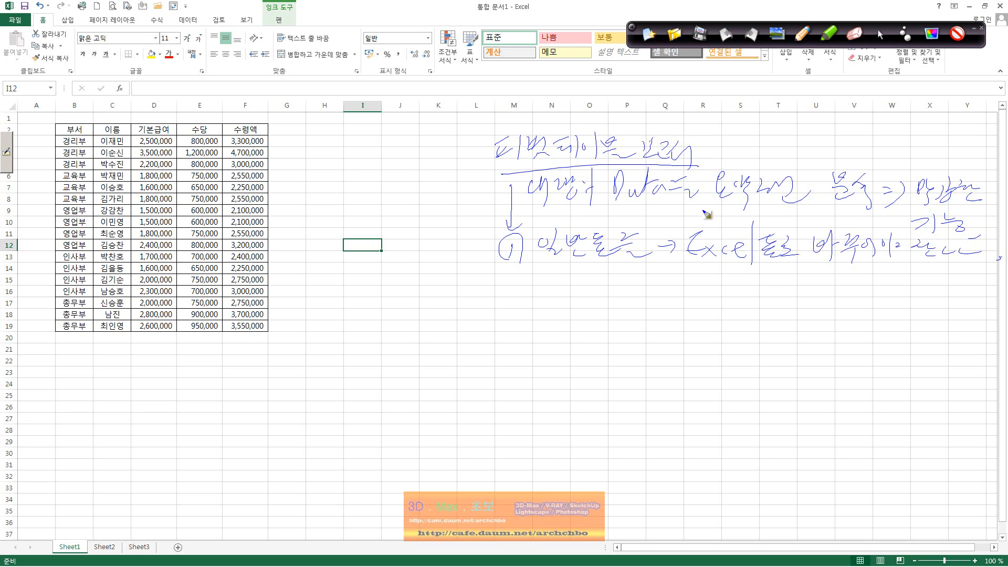
left_click_drag(133, 149, 125, 152)
mouse_move(78, 129)
left_mouse_down()
mouse_move(239, 127)
mouse_move(248, 306)
left_mouse_up()
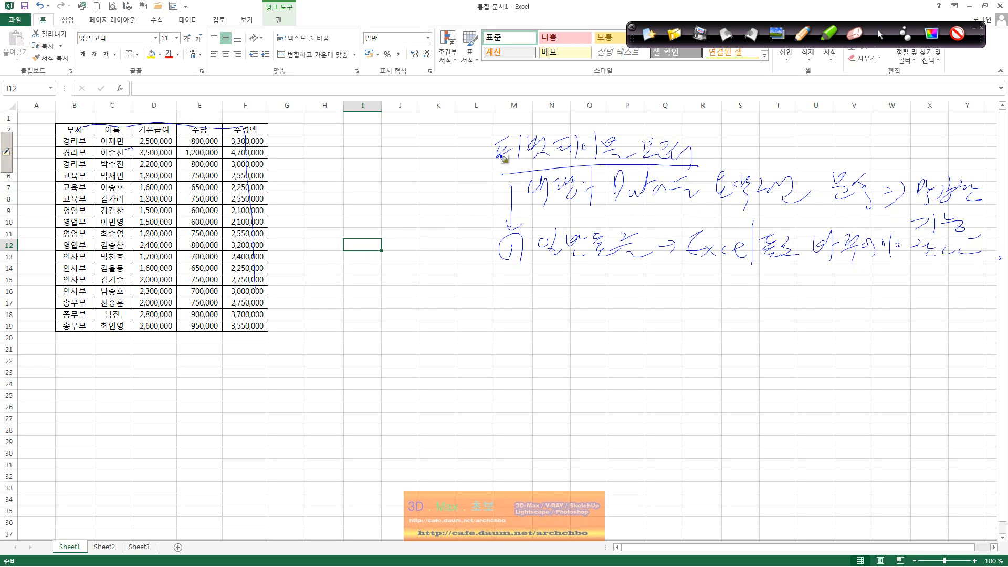
left_click_drag(501, 158, 585, 156)
left_click_drag(156, 291, 70, 232)
mouse_move(185, 358)
left_mouse_down()
mouse_move(193, 383)
mouse_move(267, 349)
mouse_move(289, 362)
mouse_move(307, 348)
mouse_move(312, 365)
mouse_move(343, 351)
left_mouse_up()
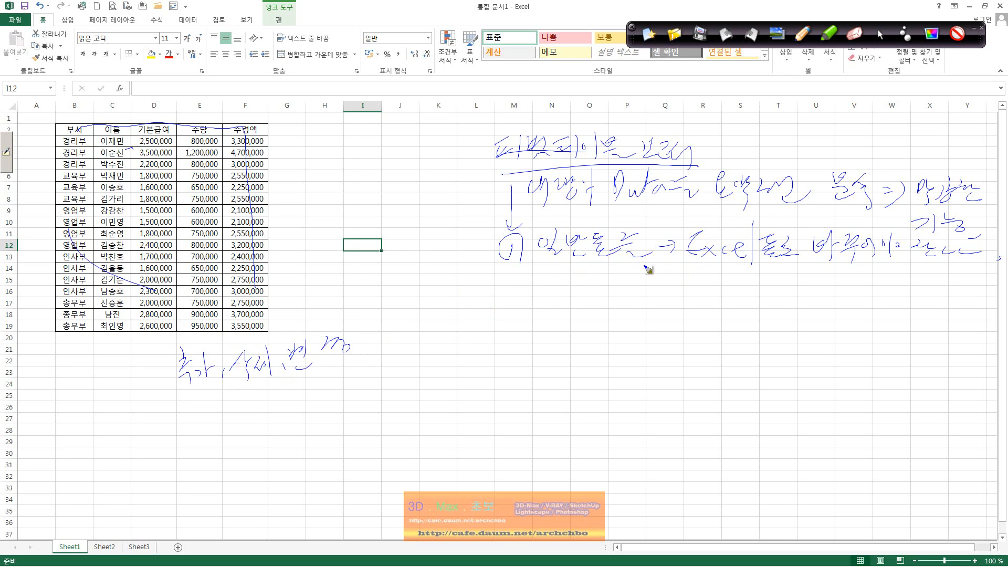
Draw an arrow to the handwritten title and write 자동으로 update X beside it.
mouse_move(418, 335)
left_mouse_down()
mouse_move(491, 167)
mouse_move(471, 227)
left_mouse_up()
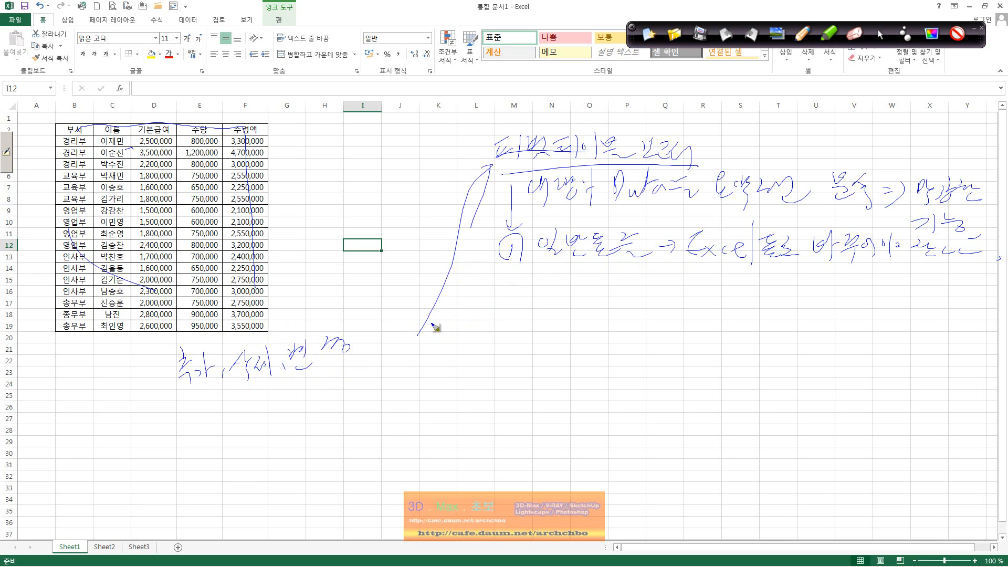
mouse_move(440, 320)
left_mouse_down()
mouse_move(492, 325)
mouse_move(545, 305)
mouse_move(589, 303)
left_mouse_up()
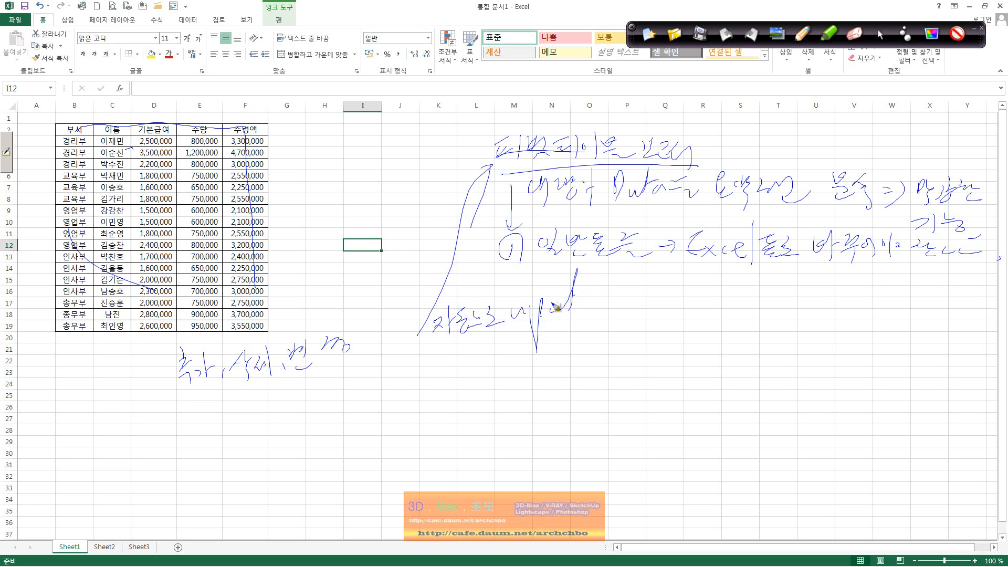
mouse_move(562, 305)
left_mouse_down()
mouse_move(574, 315)
mouse_move(651, 311)
mouse_move(638, 305)
left_mouse_up()
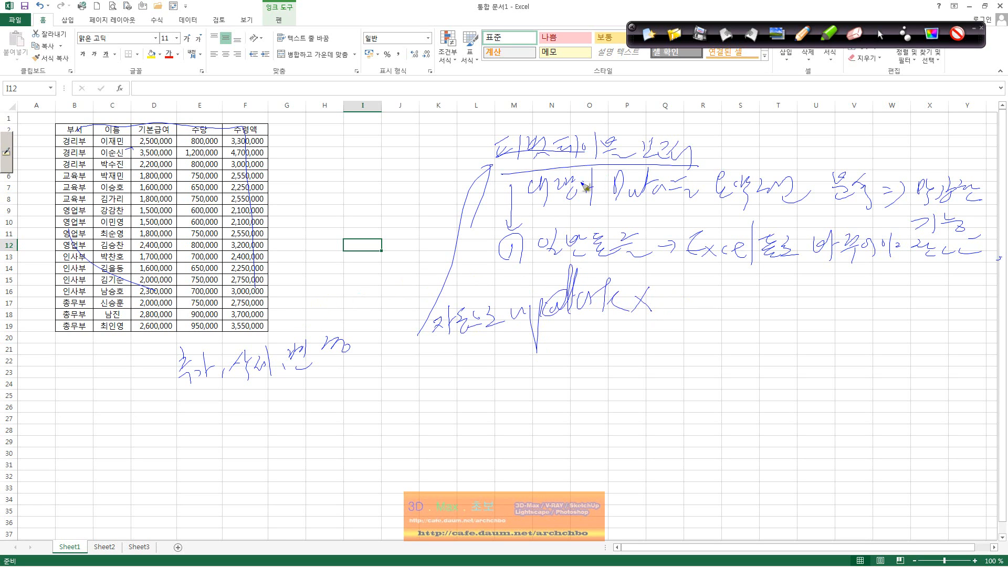
Underline key words in the handwritten notes and erase all the ink, returning to the normal pointer.
left_click_drag(706, 268, 794, 270)
mouse_move(192, 314)
left_mouse_down()
mouse_move(160, 351)
mouse_move(173, 374)
left_mouse_up()
left_click_drag(506, 175, 626, 168)
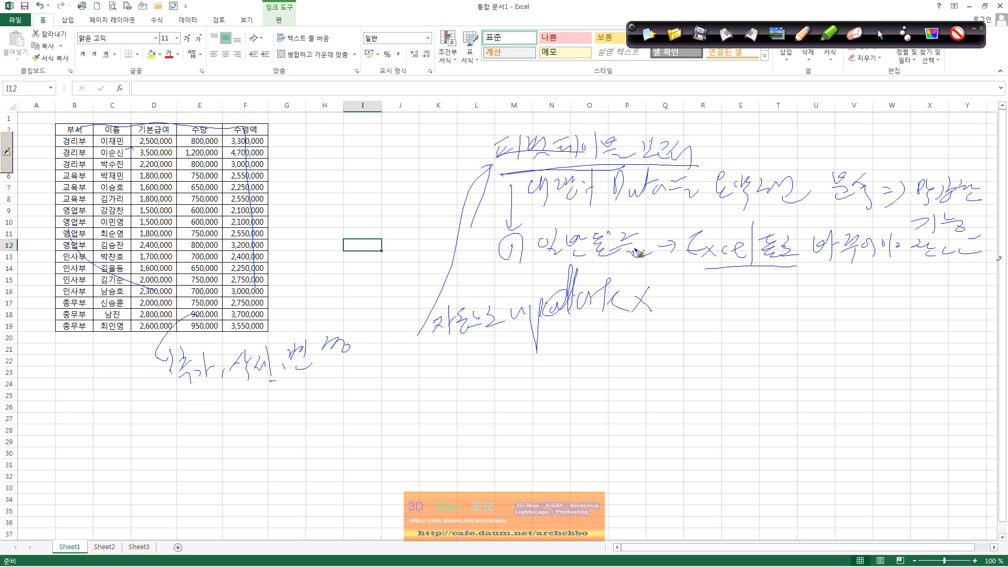
left_click(648, 35)
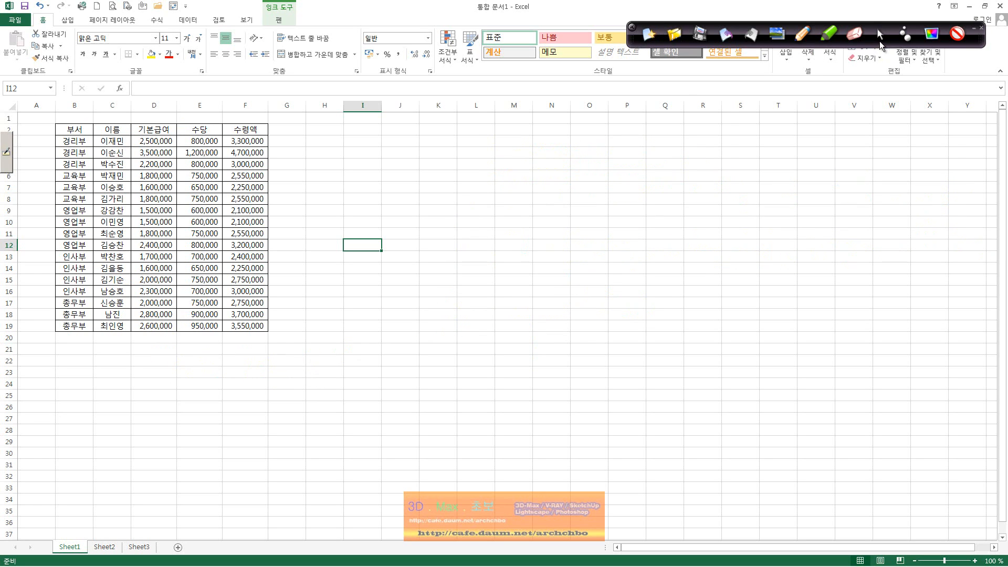
left_click(880, 39)
Format the range B2:F19 as a table with headers, using the blue banded medium style.
mouse_move(78, 129)
left_mouse_down()
mouse_move(155, 164)
mouse_move(246, 326)
left_mouse_up()
left_click(155, 303)
left_click_drag(74, 129, 238, 327)
left_click(469, 51)
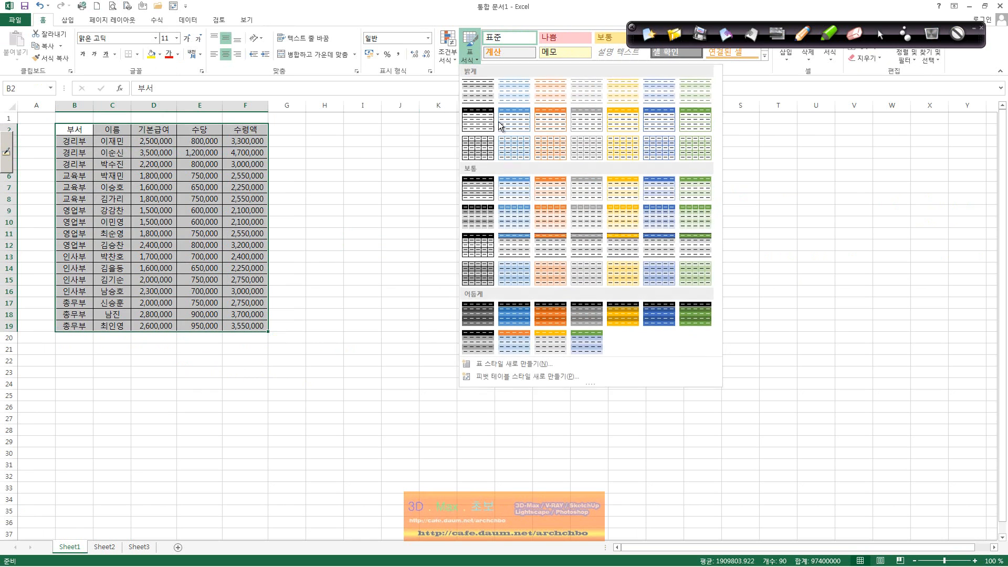
left_click(520, 189)
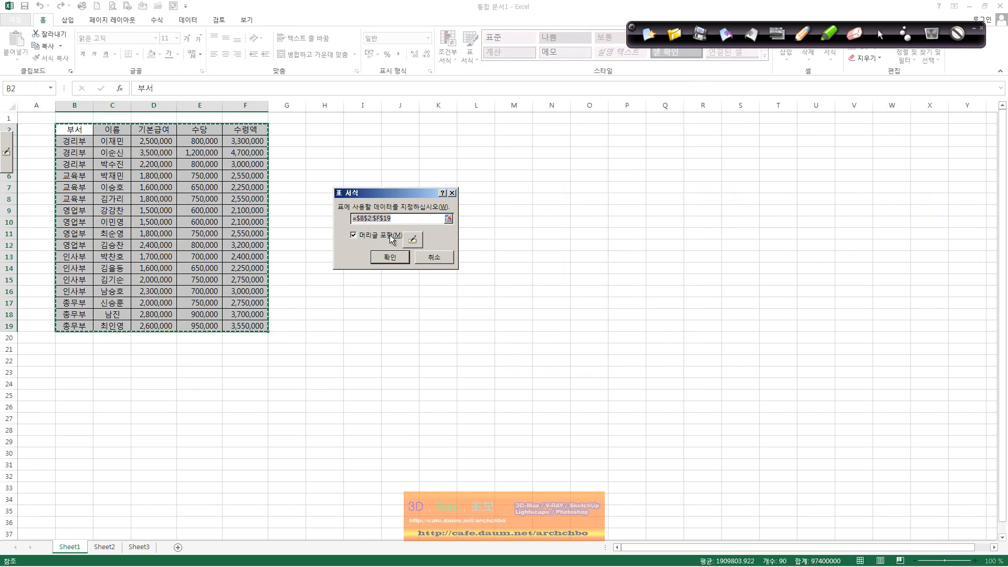
left_click(389, 256)
left_click(205, 188)
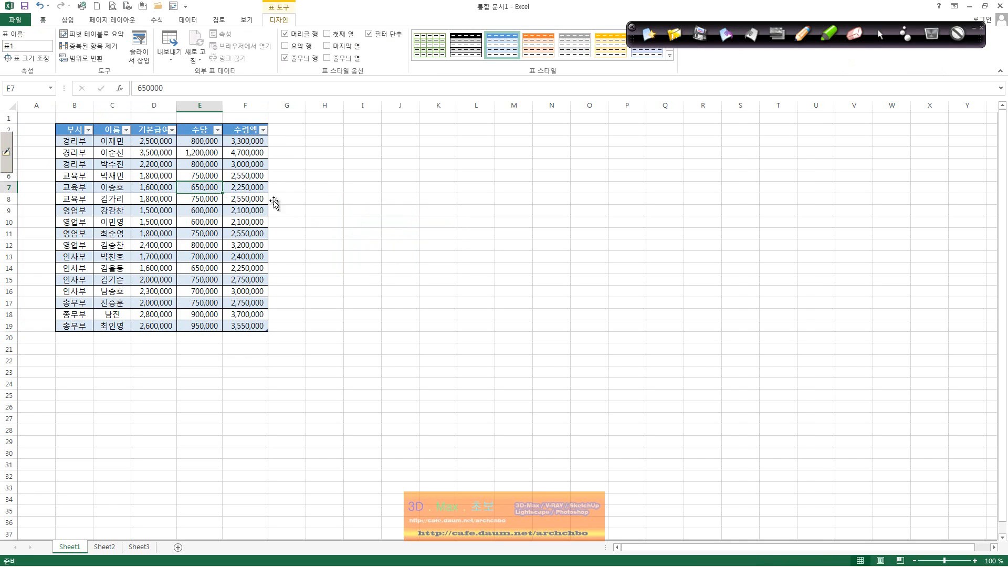
Insert a PivotTable based on 표1 into a new worksheet.
left_click(162, 165)
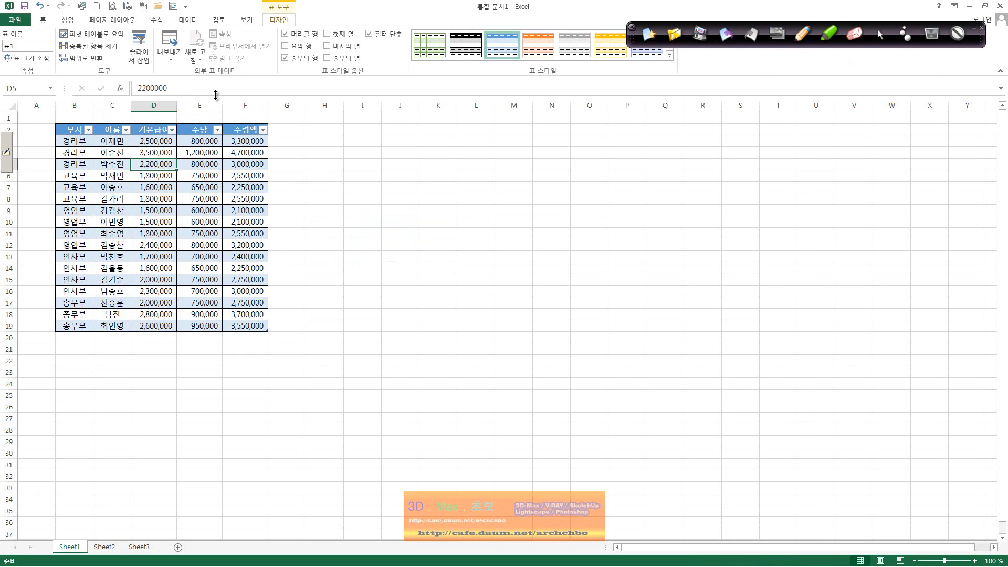
left_click(66, 21)
left_click_drag(637, 43, 652, 23)
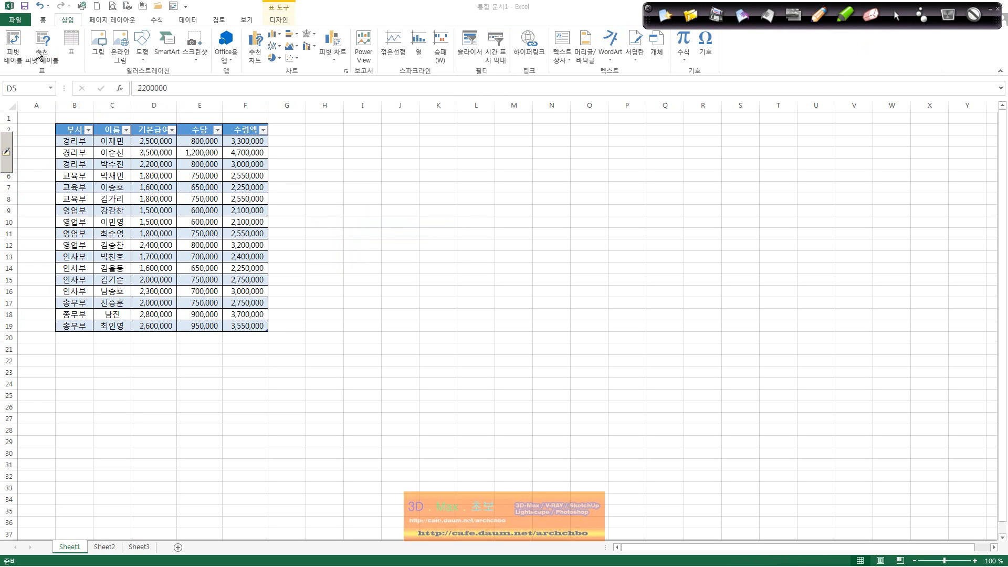
left_click(16, 51)
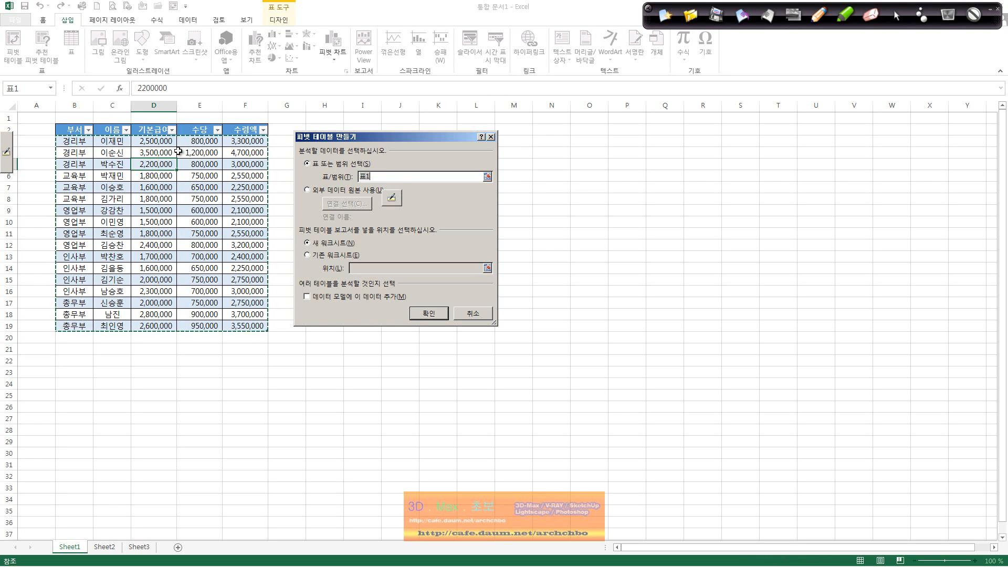
left_click(399, 179)
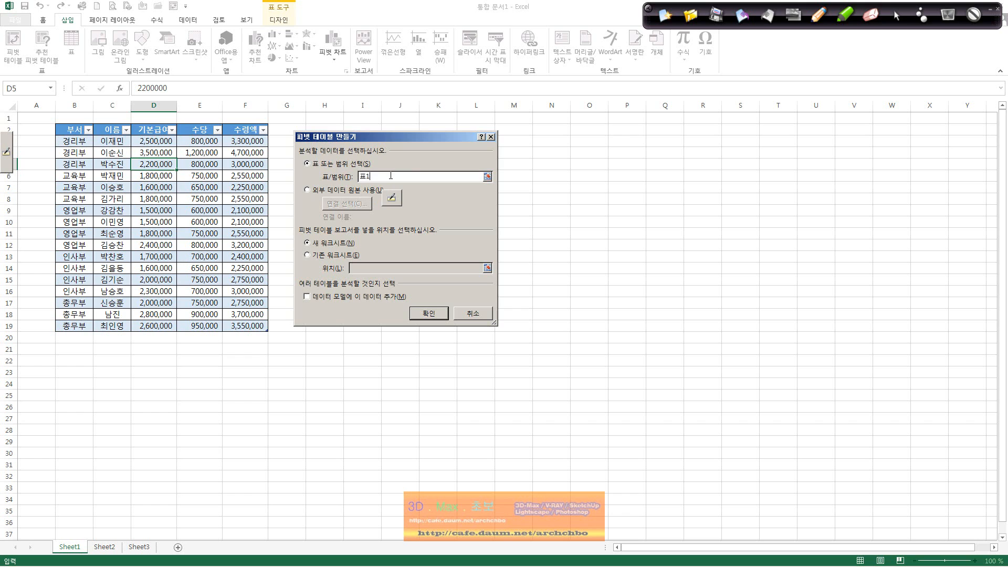
left_click(441, 314)
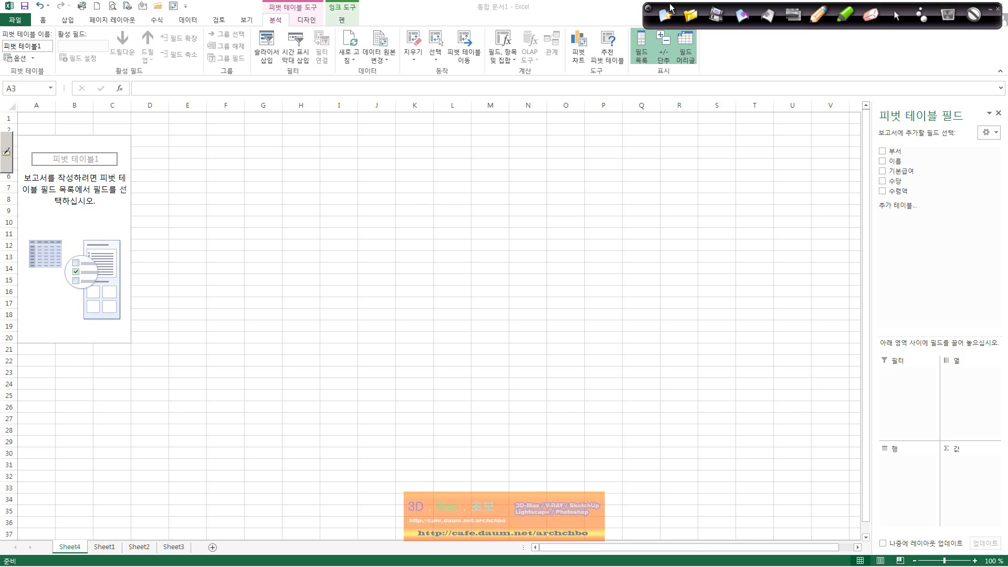
Circle the PivotTable tools, the report area, the field list and the field areas in ink, and write 확장탭 below the tools.
mouse_move(314, 30)
left_mouse_down()
mouse_move(257, 5)
mouse_move(321, 25)
left_mouse_up()
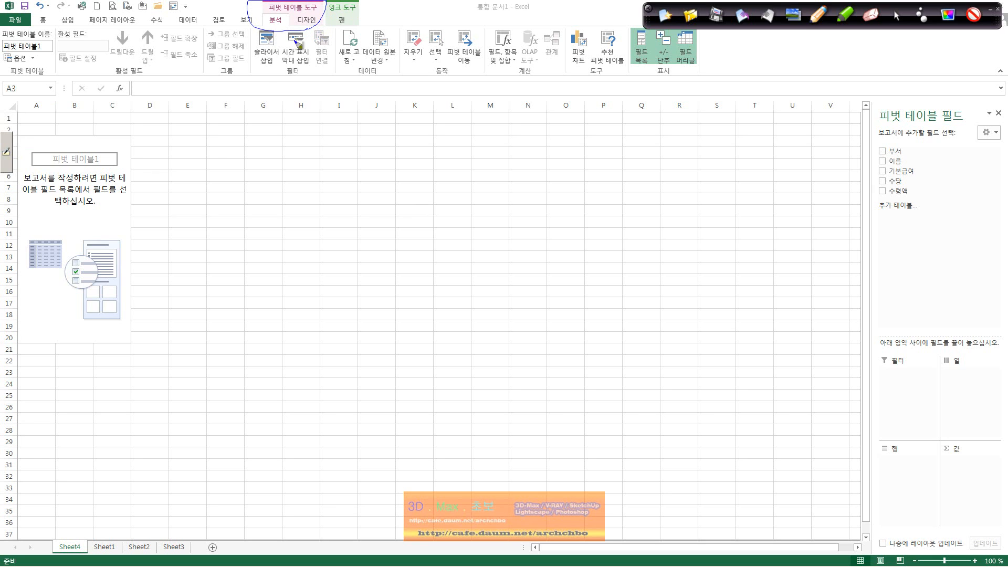
mouse_move(129, 346)
left_mouse_down()
mouse_move(55, 342)
mouse_move(161, 136)
left_mouse_up()
left_click_drag(180, 181, 117, 359)
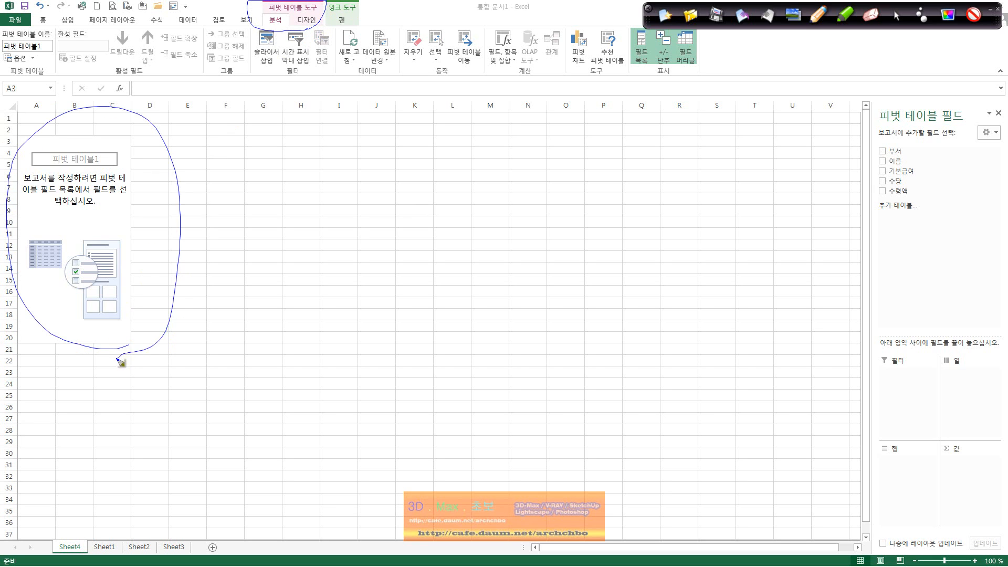
mouse_move(954, 224)
left_mouse_down()
mouse_move(868, 102)
mouse_move(944, 216)
left_mouse_up()
mouse_move(965, 372)
left_mouse_down()
mouse_move(875, 346)
mouse_move(962, 385)
left_mouse_up()
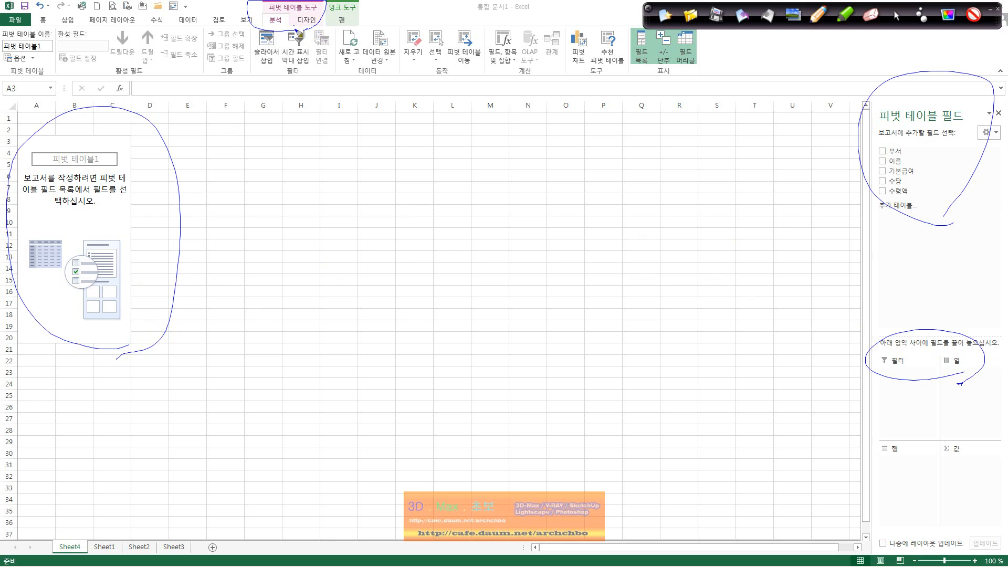
mouse_move(298, 31)
left_mouse_down()
mouse_move(316, 184)
mouse_move(332, 167)
mouse_move(366, 157)
mouse_move(362, 169)
mouse_move(379, 165)
left_mouse_up()
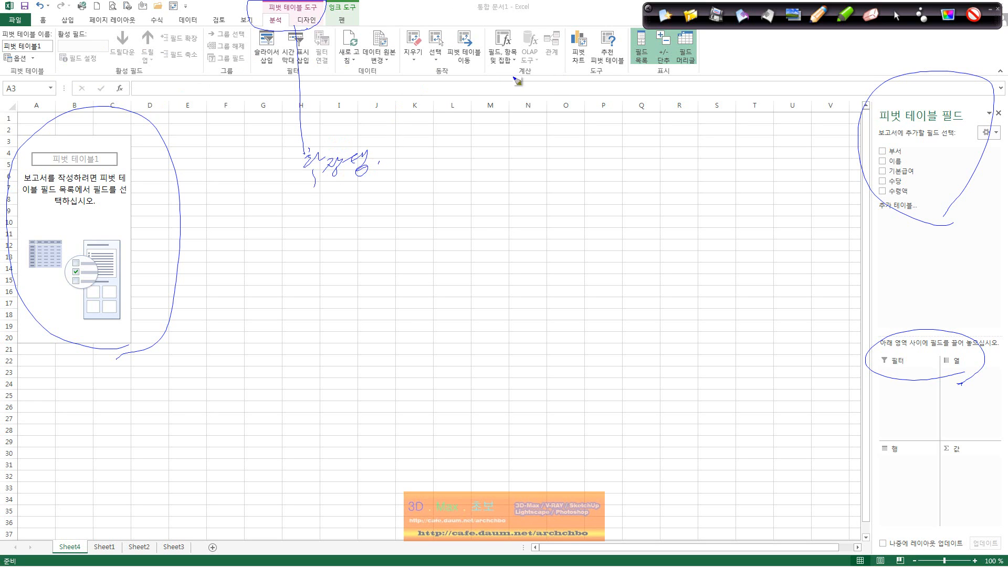
Draw an ink arrow from the empty report area and write 레이아웃: 보고서가 표시되는 부분 beside it.
mouse_move(126, 273)
left_mouse_down()
mouse_move(196, 285)
mouse_move(202, 308)
mouse_move(261, 284)
mouse_move(300, 306)
mouse_move(328, 279)
mouse_move(320, 310)
left_mouse_up()
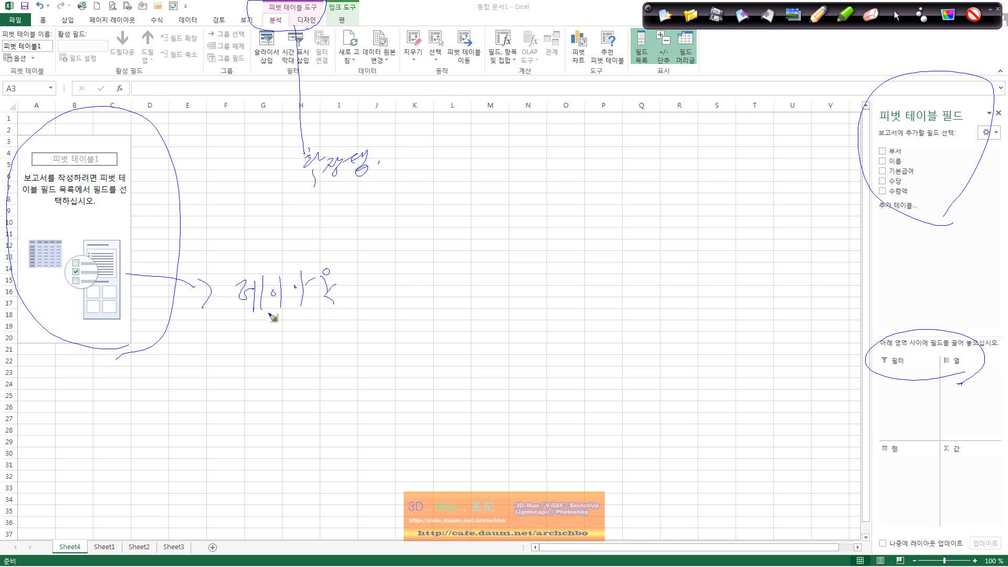
left_click(348, 279)
left_click(349, 287)
mouse_move(370, 270)
left_mouse_down()
mouse_move(381, 265)
mouse_move(405, 282)
mouse_move(435, 261)
mouse_move(472, 258)
mouse_move(507, 263)
mouse_move(520, 279)
mouse_move(544, 247)
mouse_move(563, 249)
mouse_move(599, 223)
mouse_move(609, 260)
mouse_move(601, 237)
left_mouse_up()
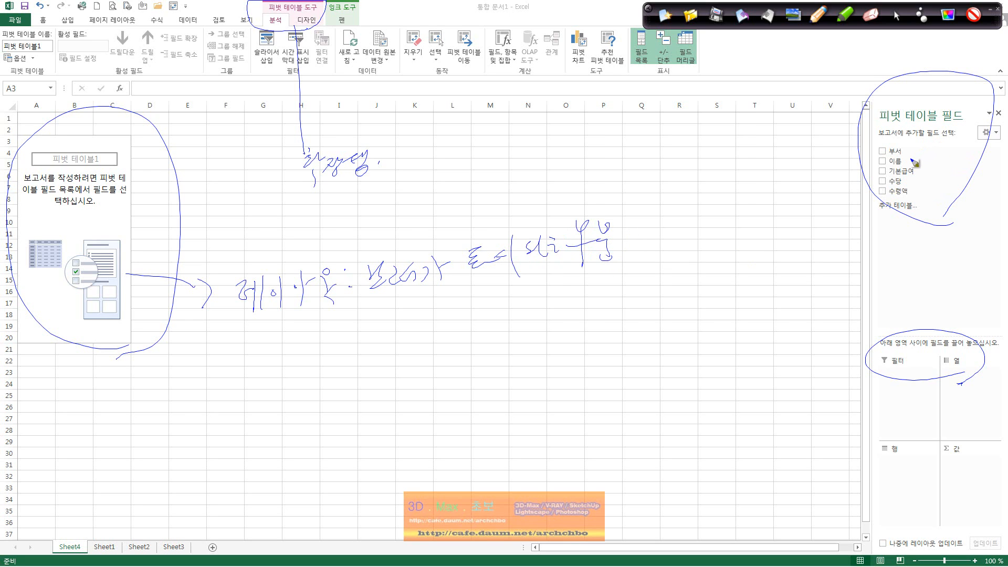
Link the field list in ink to the notes 필드선택 and 열레이블, circling the field names and the word 필드.
mouse_move(883, 168)
left_mouse_down()
mouse_move(769, 235)
mouse_move(789, 225)
mouse_move(816, 245)
mouse_move(842, 226)
mouse_move(837, 258)
left_mouse_up()
left_click(854, 254)
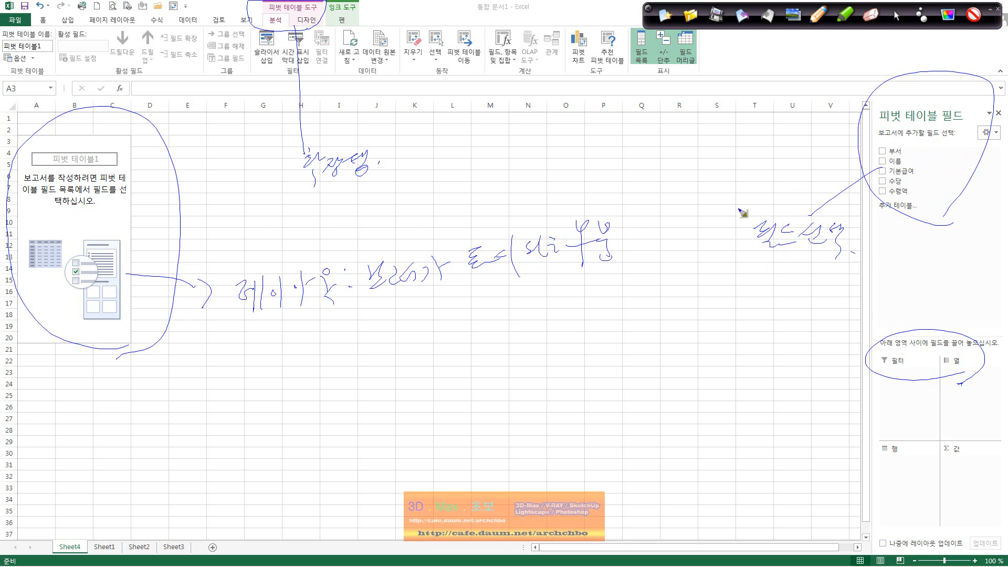
left_click_drag(738, 209, 808, 208)
left_click_drag(729, 182, 799, 193)
left_click_drag(789, 199, 814, 206)
left_click(831, 199)
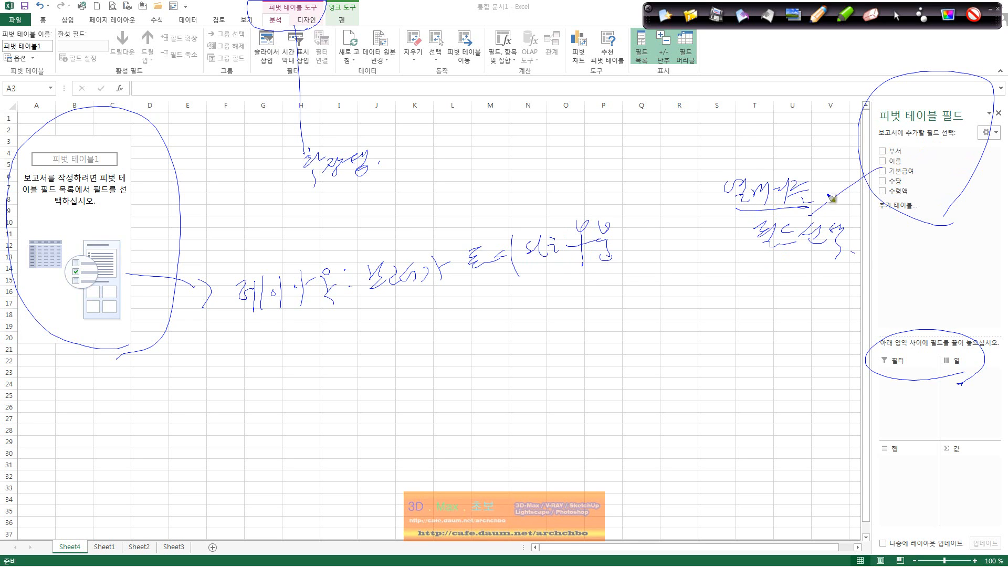
mouse_move(878, 141)
left_mouse_down()
mouse_move(919, 161)
mouse_move(887, 173)
mouse_move(911, 208)
left_mouse_up()
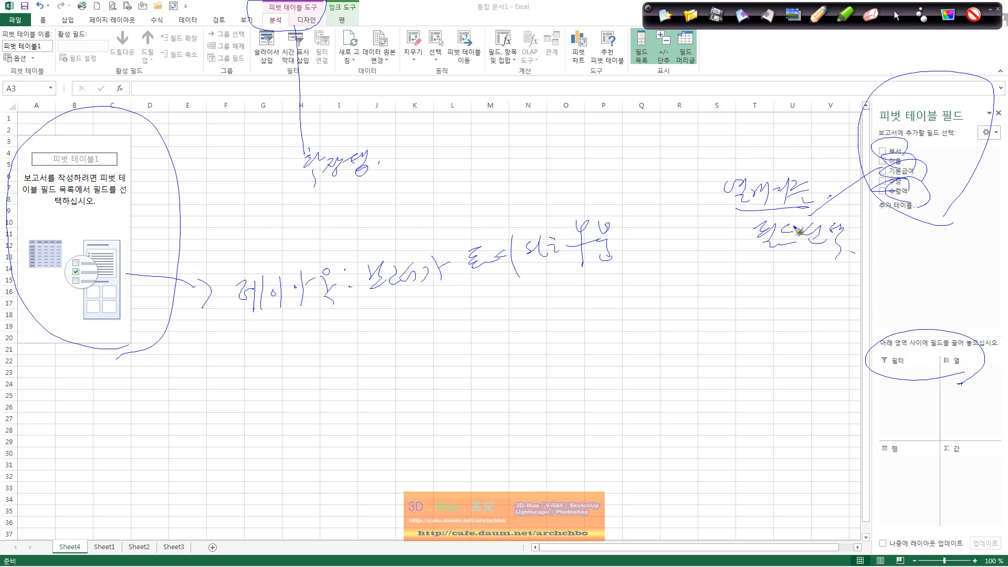
mouse_move(791, 262)
left_mouse_down()
mouse_move(736, 252)
mouse_move(793, 266)
mouse_move(805, 280)
left_mouse_up()
Link the field areas to the ink note 피벗테이블 영역, and erase all the ink by returning to the normal pointer.
mouse_move(887, 360)
left_mouse_down()
mouse_move(719, 356)
mouse_move(740, 371)
left_mouse_up()
mouse_move(586, 374)
left_mouse_down()
mouse_move(597, 369)
mouse_move(608, 395)
mouse_move(627, 371)
mouse_move(617, 388)
mouse_move(694, 349)
mouse_move(715, 358)
mouse_move(738, 336)
mouse_move(766, 358)
left_mouse_up()
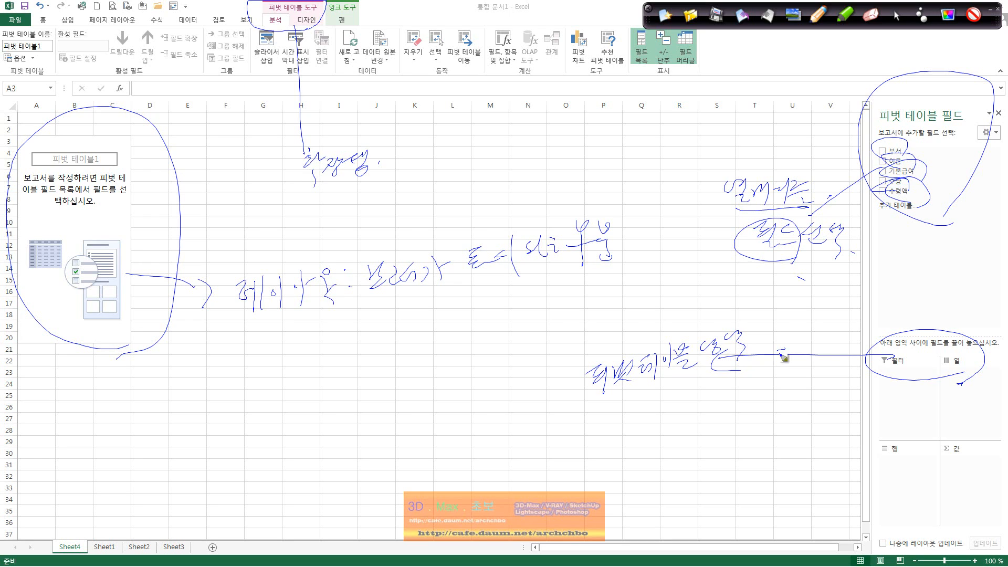
left_click_drag(894, 360, 902, 358)
left_click(854, 361)
left_click(896, 17)
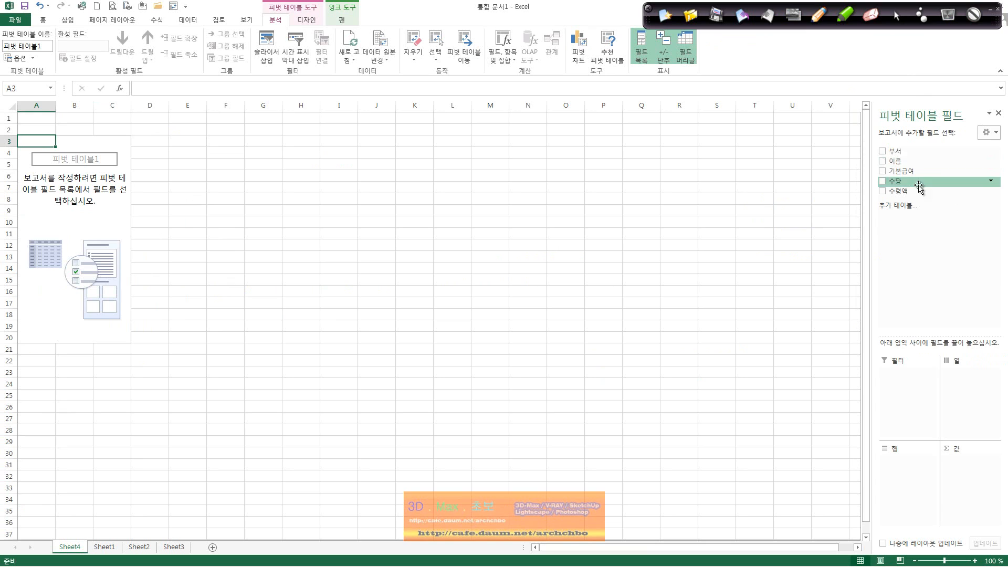
Add the fields 부서, 이름, 기본급여, 수당 and 수령액 to the PivotTable report.
left_click(885, 152)
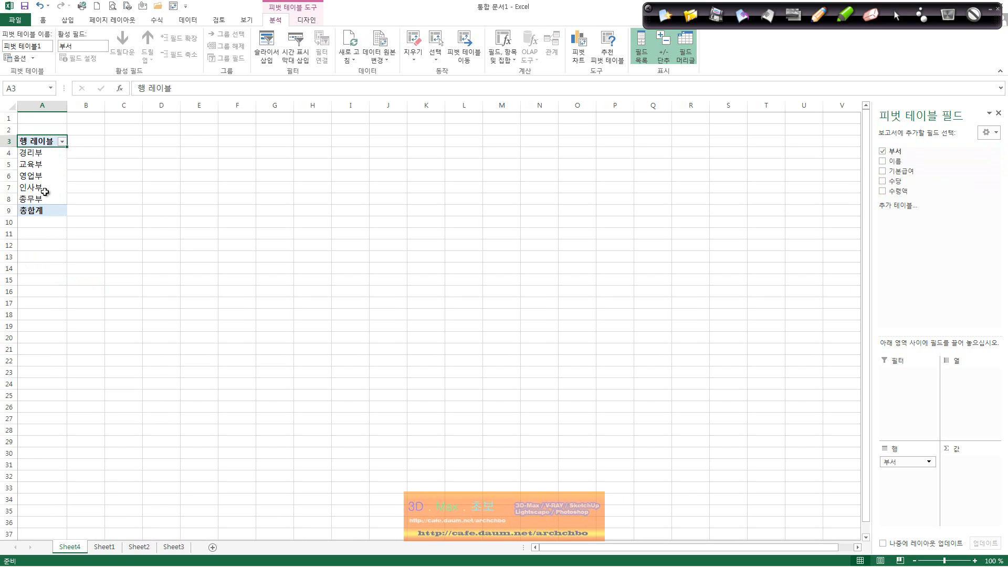
left_click(883, 162)
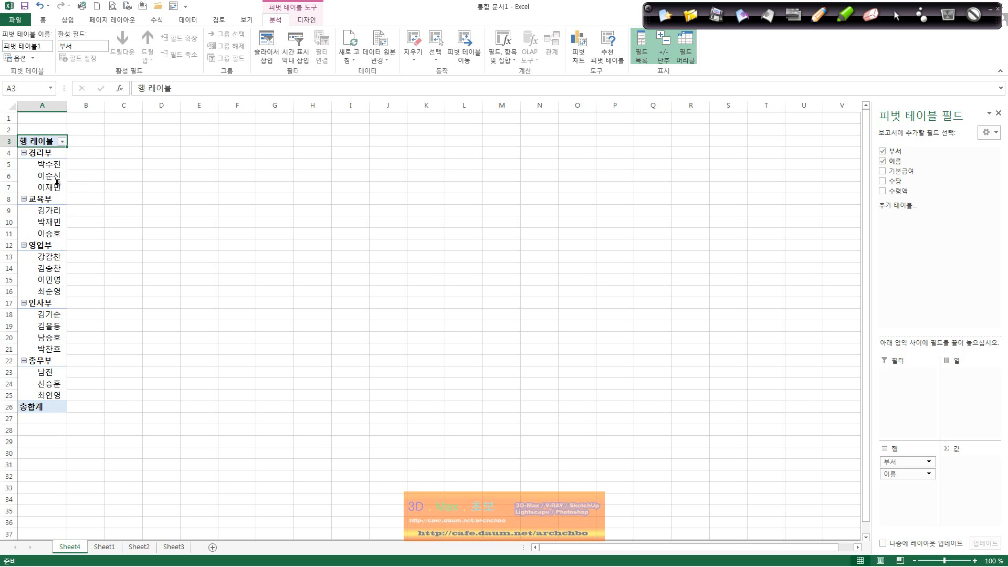
left_click(881, 172)
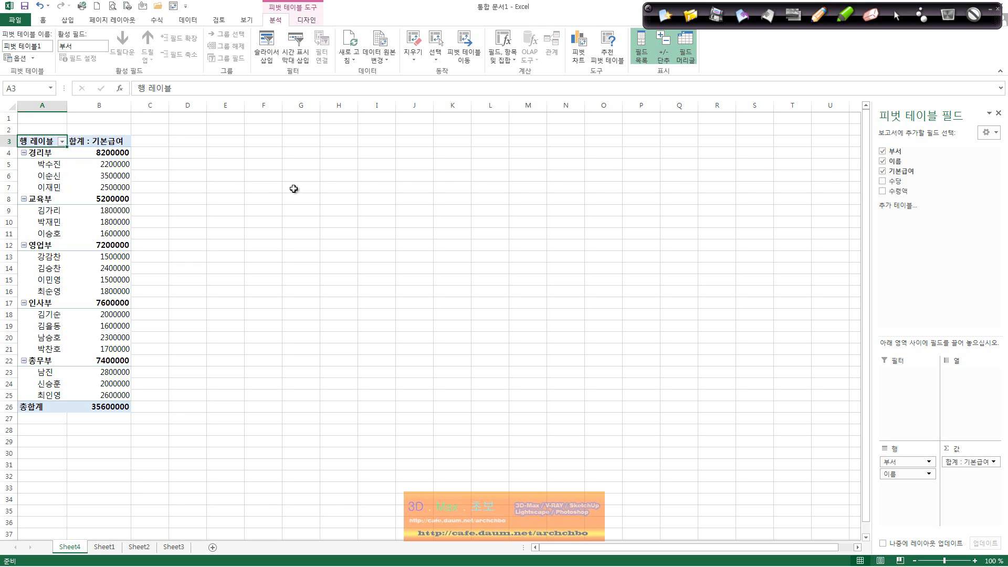
left_click(882, 181)
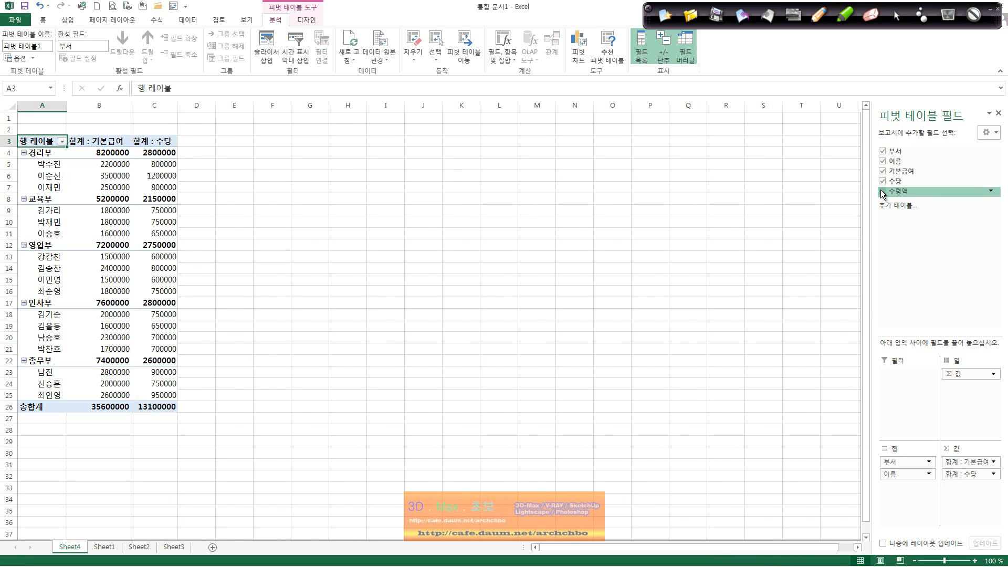
left_click(882, 191)
Remove all five fields from the PivotTable report, from 수령액 up to 부서.
left_click(883, 191)
left_click(883, 181)
left_click(882, 171)
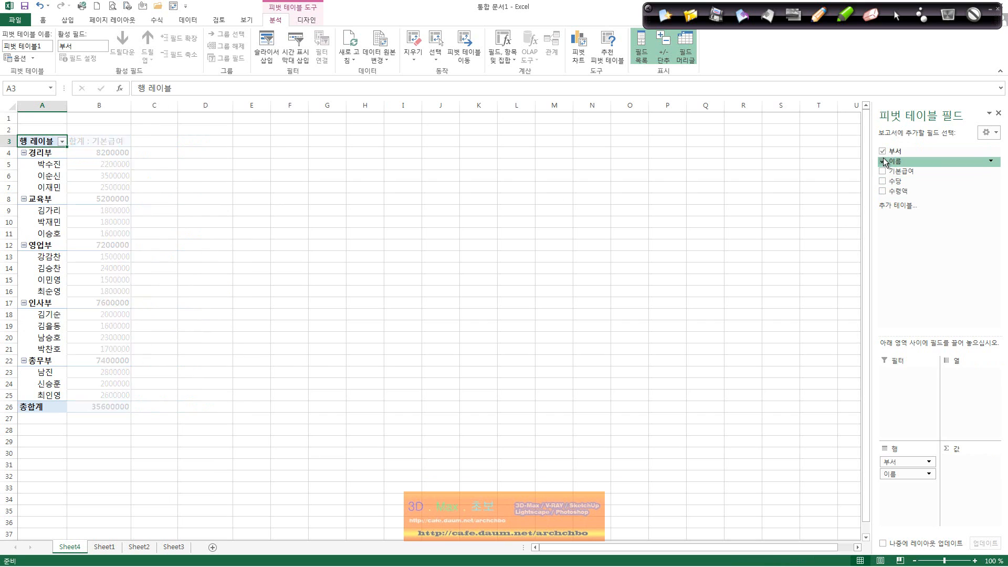
left_click(883, 161)
left_click(882, 151)
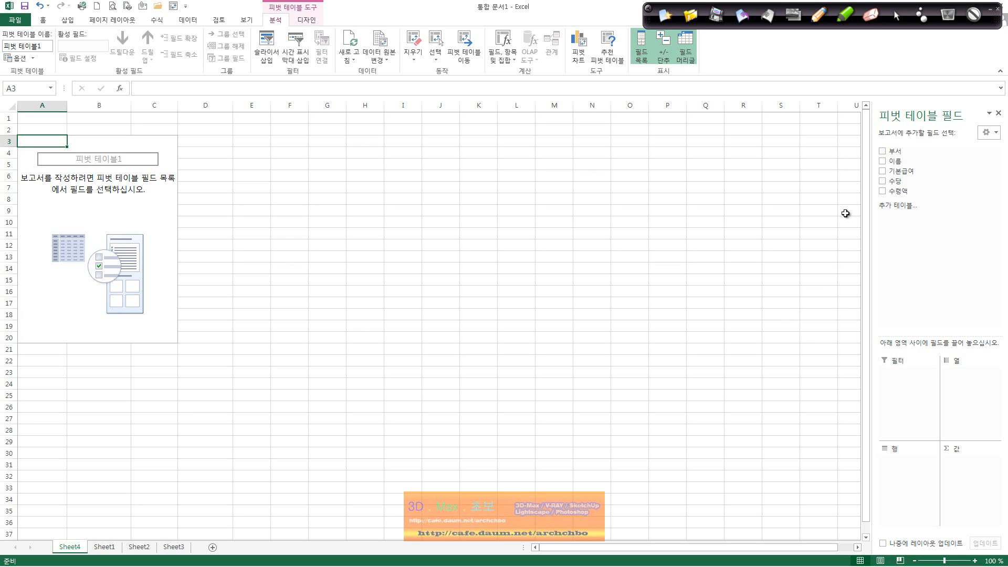
Outline the four field areas with the ink pen and write a boxed ① 필터 beside the report area.
left_click(820, 15)
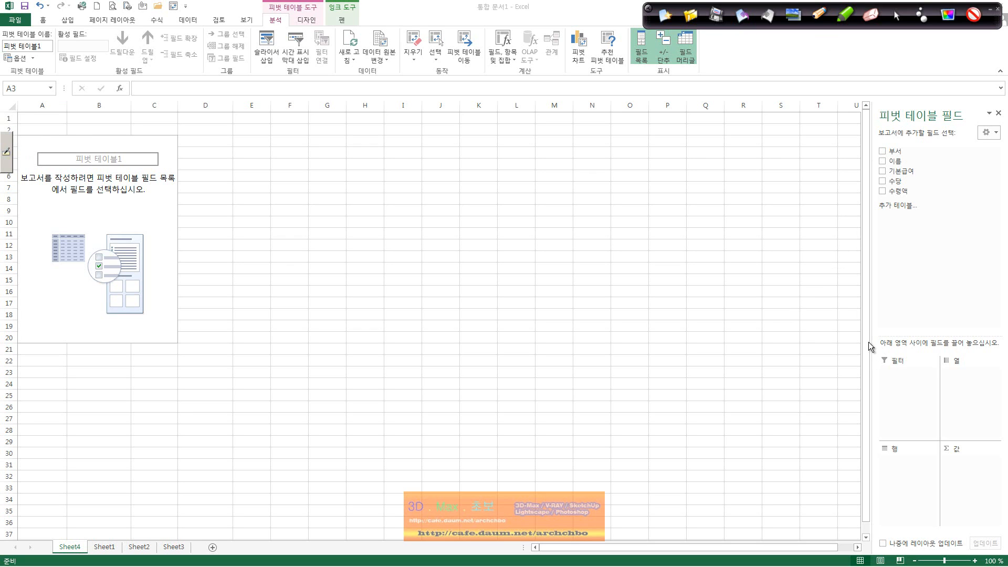
mouse_move(874, 334)
left_mouse_down()
mouse_move(857, 478)
mouse_move(864, 537)
mouse_move(953, 330)
mouse_move(1004, 504)
mouse_move(908, 522)
mouse_move(850, 508)
left_mouse_up()
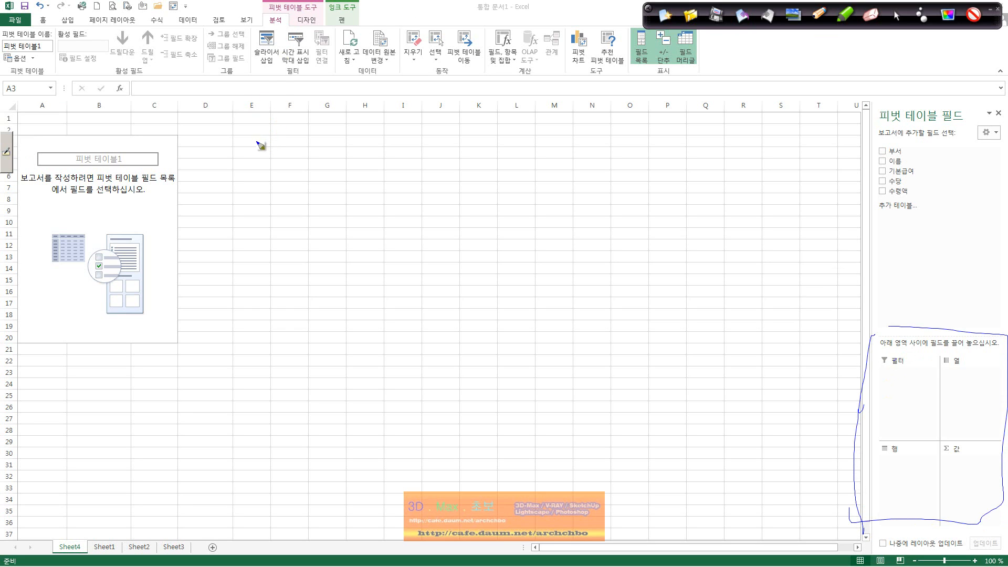
mouse_move(251, 150)
left_mouse_down()
mouse_move(282, 148)
mouse_move(276, 171)
mouse_move(299, 161)
left_mouse_up()
left_click_drag(221, 147, 244, 168)
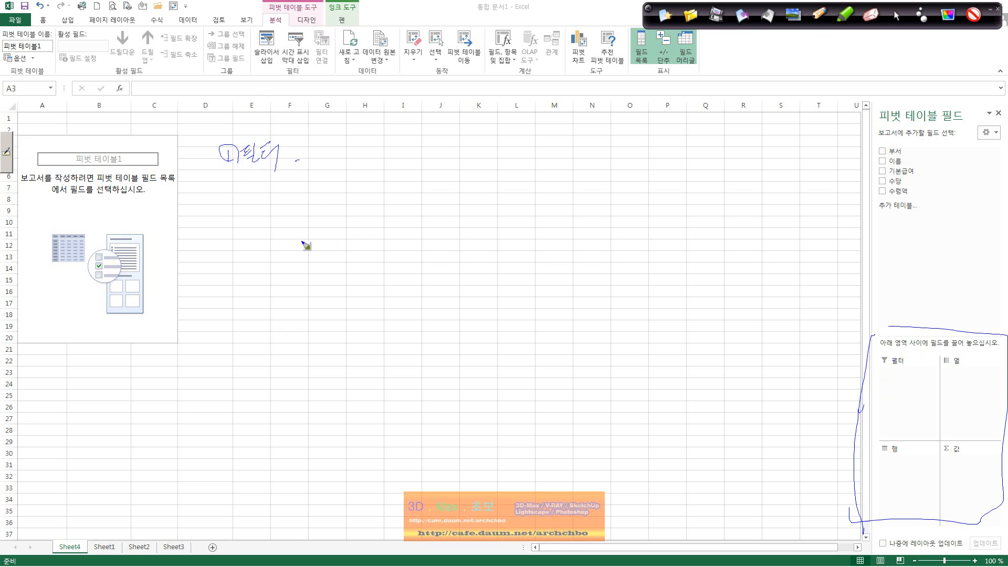
mouse_move(216, 140)
left_mouse_down()
mouse_move(214, 178)
mouse_move(297, 170)
left_mouse_up()
left_click_drag(228, 186, 302, 175)
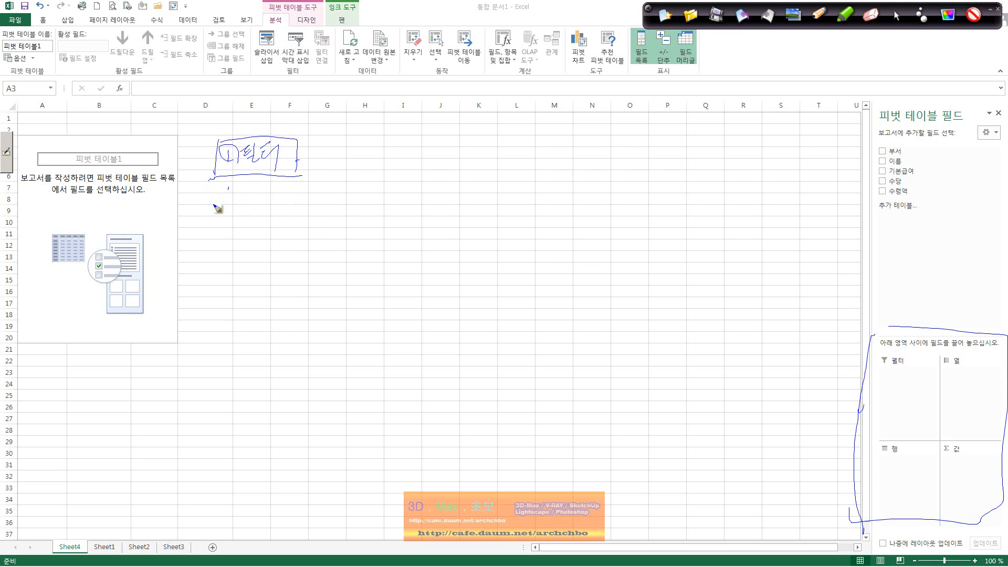
Sketch an empty box, a column box labelled ② 열영역 and a row box labelled ③ 행영역 below the filter box.
mouse_move(216, 203)
left_mouse_down()
mouse_move(251, 229)
mouse_move(330, 231)
mouse_move(420, 199)
mouse_move(465, 227)
left_mouse_up()
left_click_drag(330, 233, 473, 227)
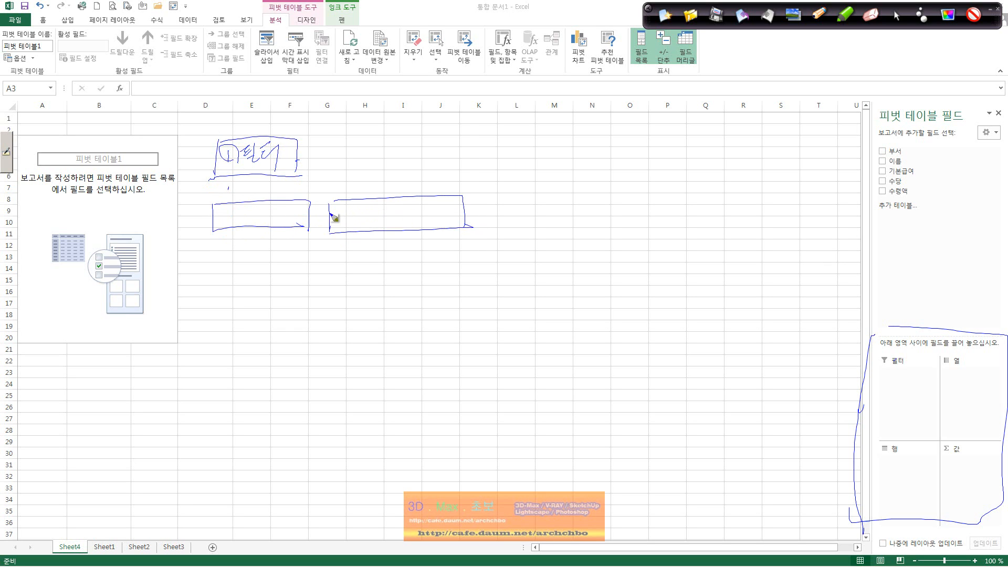
mouse_move(330, 215)
left_mouse_down()
mouse_move(342, 227)
mouse_move(409, 207)
mouse_move(432, 231)
left_mouse_up()
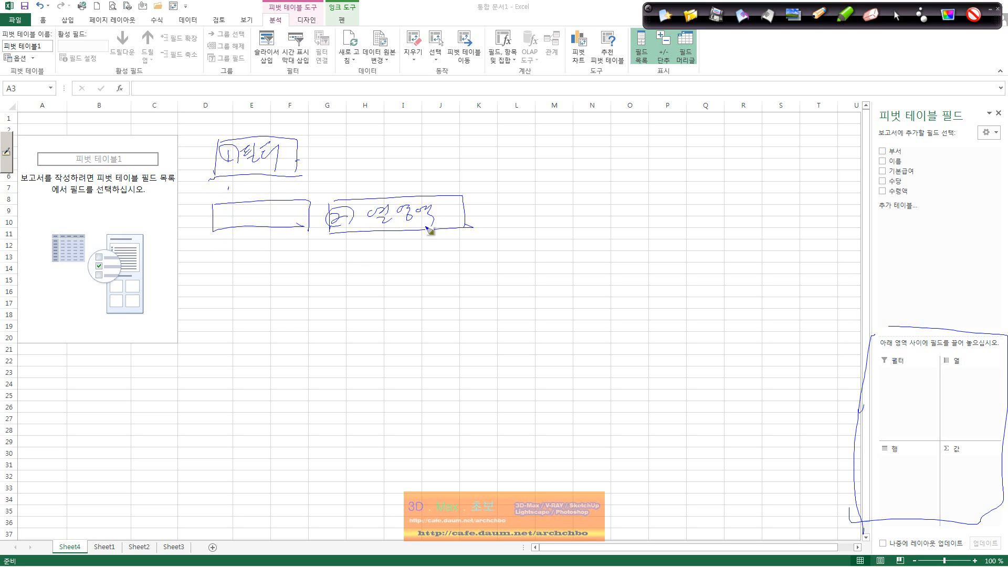
left_click_drag(216, 253, 210, 317)
mouse_move(229, 254)
left_mouse_down()
mouse_move(310, 310)
mouse_move(228, 356)
left_mouse_up()
mouse_move(236, 295)
left_mouse_down()
mouse_move(227, 284)
mouse_move(223, 292)
mouse_move(250, 282)
mouse_move(253, 296)
mouse_move(295, 293)
left_mouse_up()
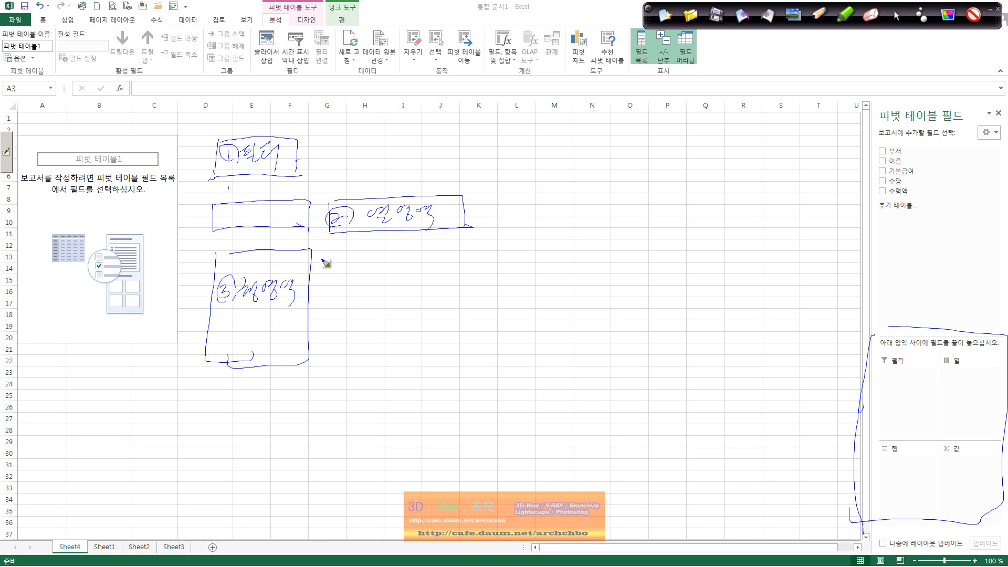
Sketch a box labelled ④ 값영역 beside the row box, and mark the 필터, 열, 행 and 값 field areas in ink.
mouse_move(326, 255)
left_mouse_down()
mouse_move(330, 367)
mouse_move(456, 340)
mouse_move(464, 239)
mouse_move(472, 340)
mouse_move(469, 332)
left_mouse_up()
mouse_move(339, 305)
left_mouse_down()
mouse_move(361, 286)
mouse_move(342, 311)
mouse_move(394, 288)
mouse_move(392, 313)
mouse_move(434, 297)
mouse_move(434, 318)
left_mouse_up()
left_click(451, 312)
mouse_move(893, 351)
left_mouse_down()
mouse_move(878, 366)
mouse_move(908, 373)
mouse_move(901, 379)
mouse_move(965, 382)
left_mouse_up()
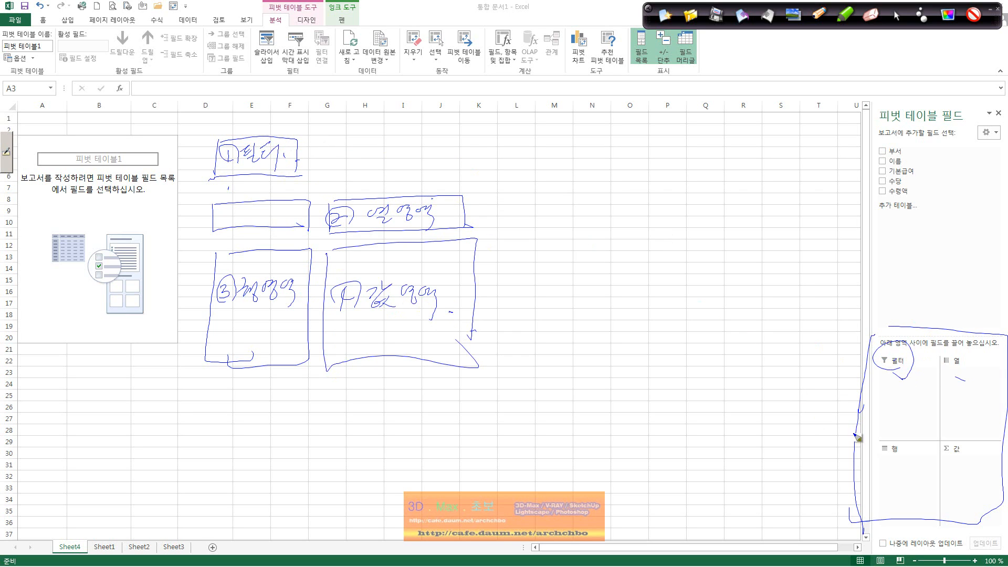
left_click_drag(888, 460, 954, 461)
Circle the 부서 field and write a bracketed list of department names in ink, linked to the filter box and labelled 부서.
mouse_move(888, 156)
left_mouse_down()
mouse_move(877, 157)
mouse_move(905, 154)
left_mouse_up()
mouse_move(592, 146)
left_mouse_down()
mouse_move(601, 150)
mouse_move(581, 165)
mouse_move(612, 173)
mouse_move(578, 204)
mouse_move(599, 210)
mouse_move(601, 224)
left_mouse_up()
mouse_move(572, 238)
left_mouse_down()
mouse_move(604, 264)
mouse_move(613, 243)
left_mouse_up()
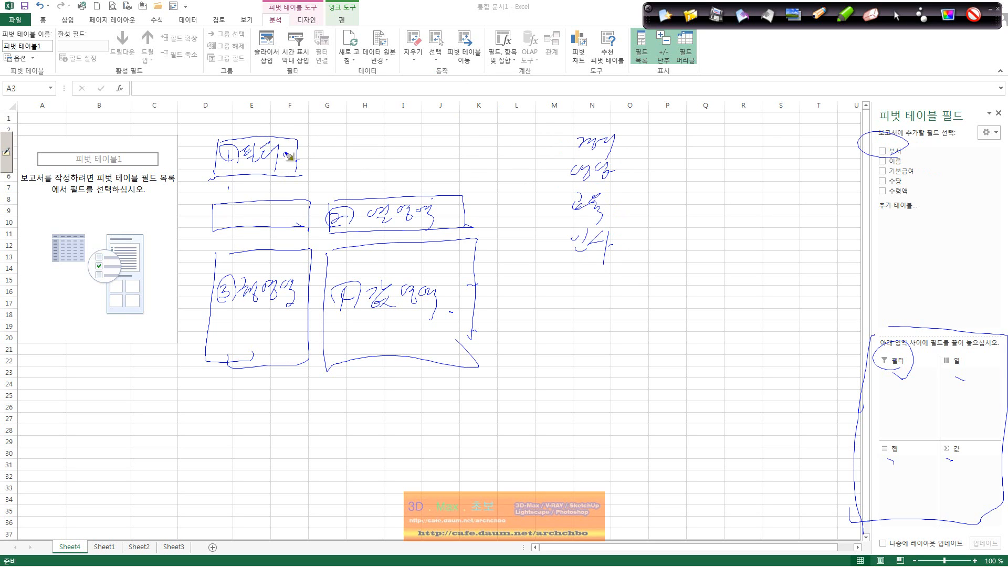
mouse_move(295, 158)
left_mouse_down()
mouse_move(570, 156)
mouse_move(580, 137)
mouse_move(567, 242)
left_mouse_up()
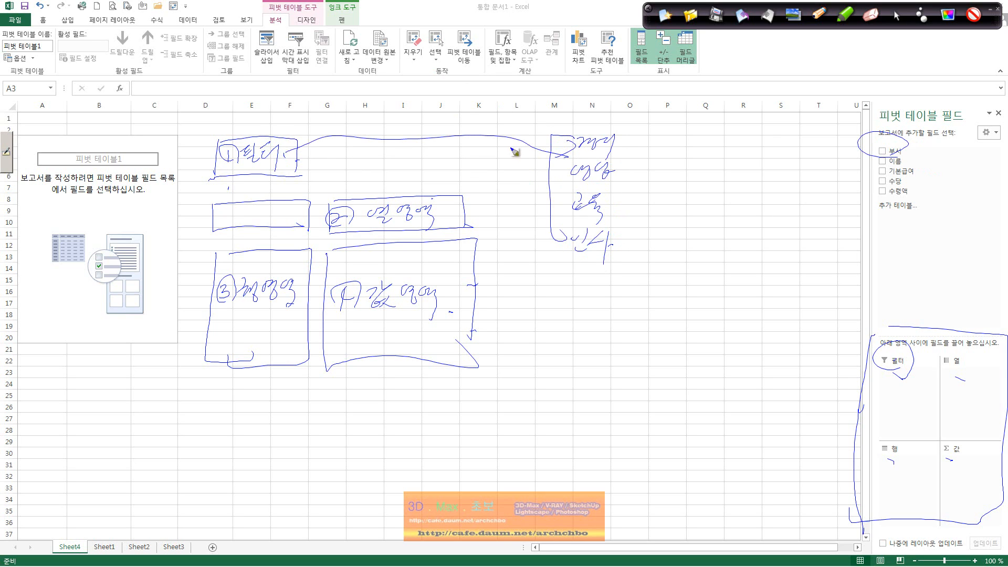
mouse_move(512, 162)
left_mouse_down()
mouse_move(520, 158)
mouse_move(531, 183)
mouse_move(636, 109)
mouse_move(560, 160)
left_mouse_up()
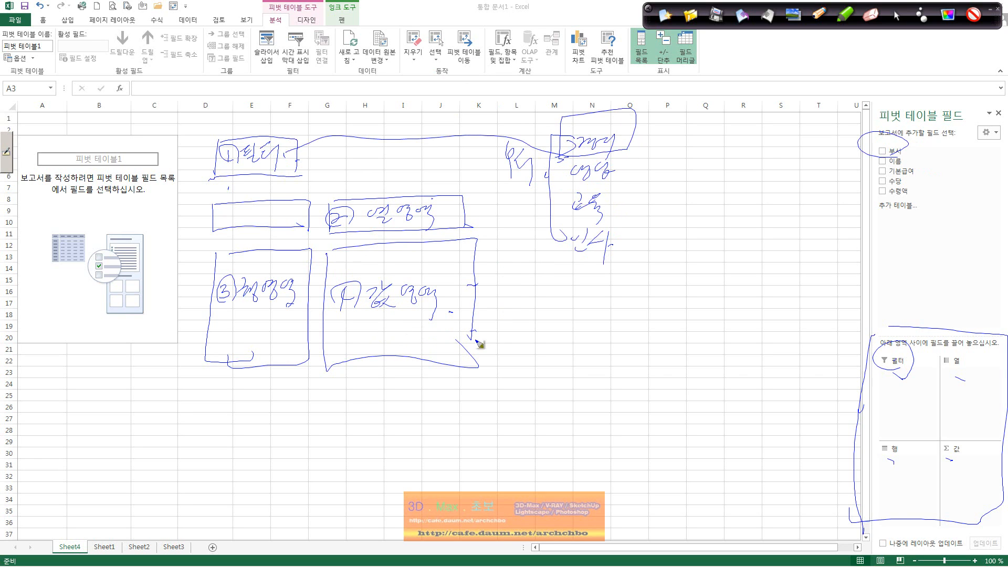
Underline the column and row labels, draw downward strokes beside the value box, and return to the normal pointer keeping the ink.
left_click_drag(428, 216, 347, 218)
left_click_drag(223, 312, 241, 318)
mouse_move(495, 246)
left_mouse_down()
mouse_move(518, 320)
mouse_move(528, 306)
left_mouse_up()
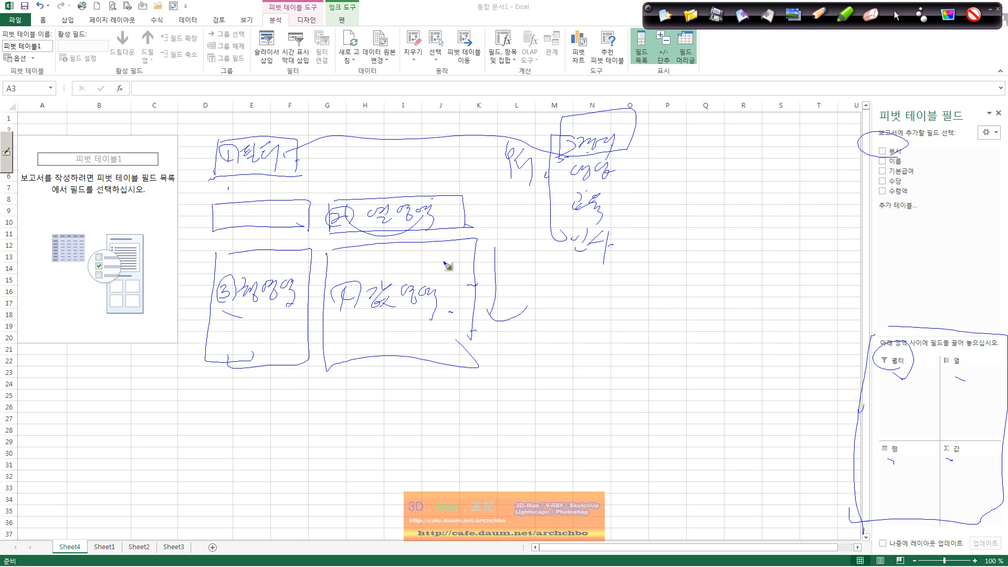
left_click_drag(514, 249, 513, 319)
left_click(897, 16)
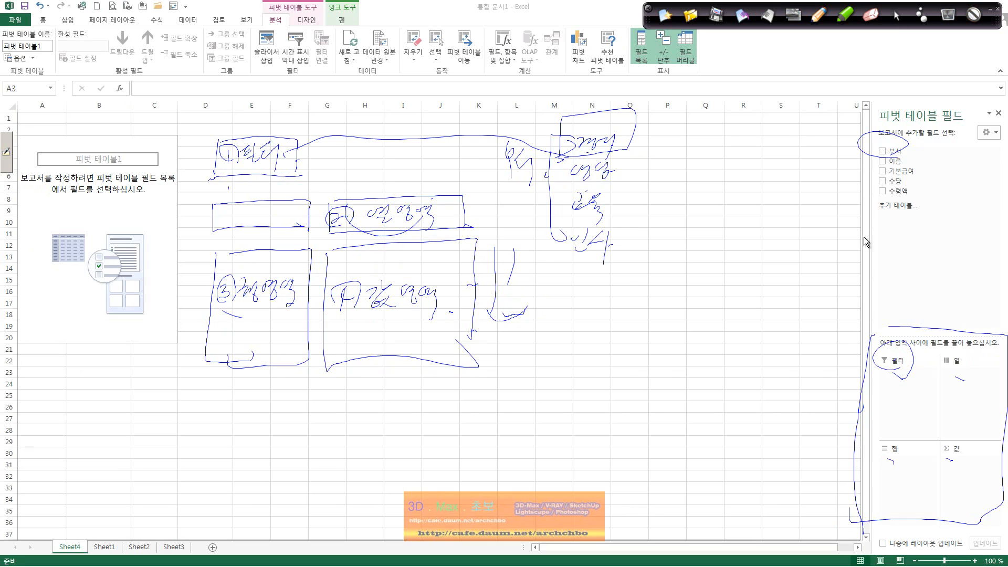
Add 부서, 이름, 기본급여, 수당 and 수령액 to the PivotTable and move 부서 from the rows to the filter area.
left_click(883, 151)
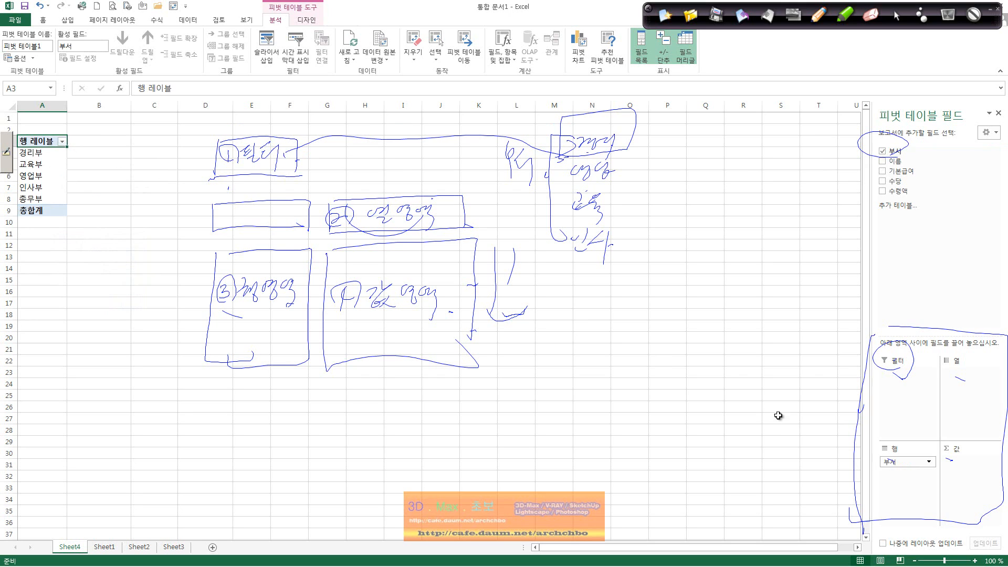
left_click(884, 162)
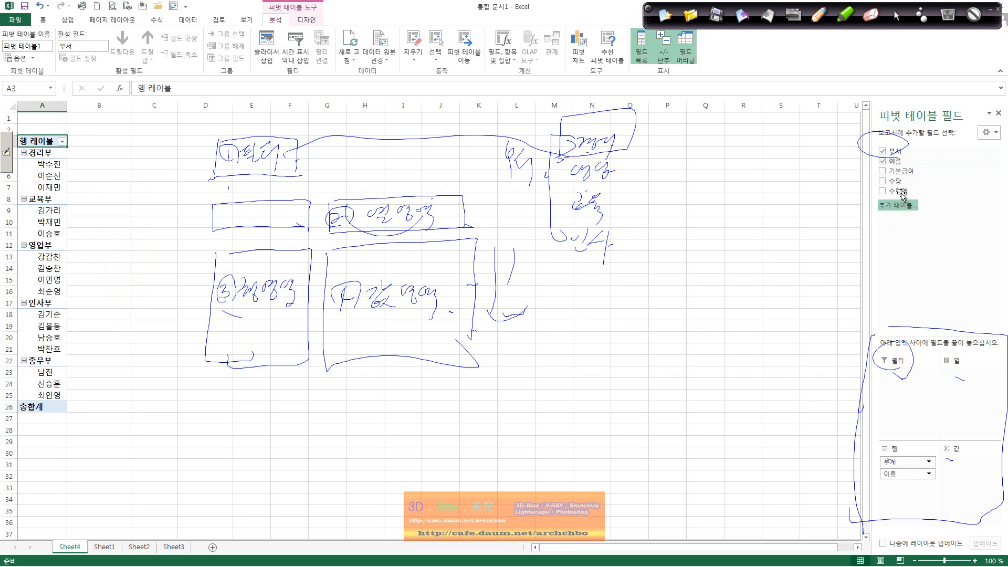
left_click(884, 171)
left_click(884, 181)
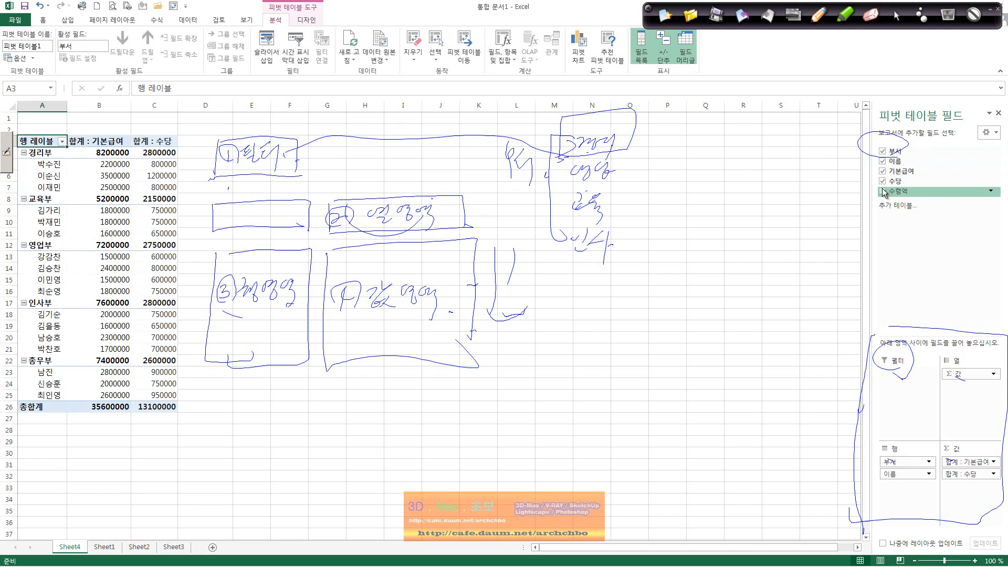
left_click(884, 191)
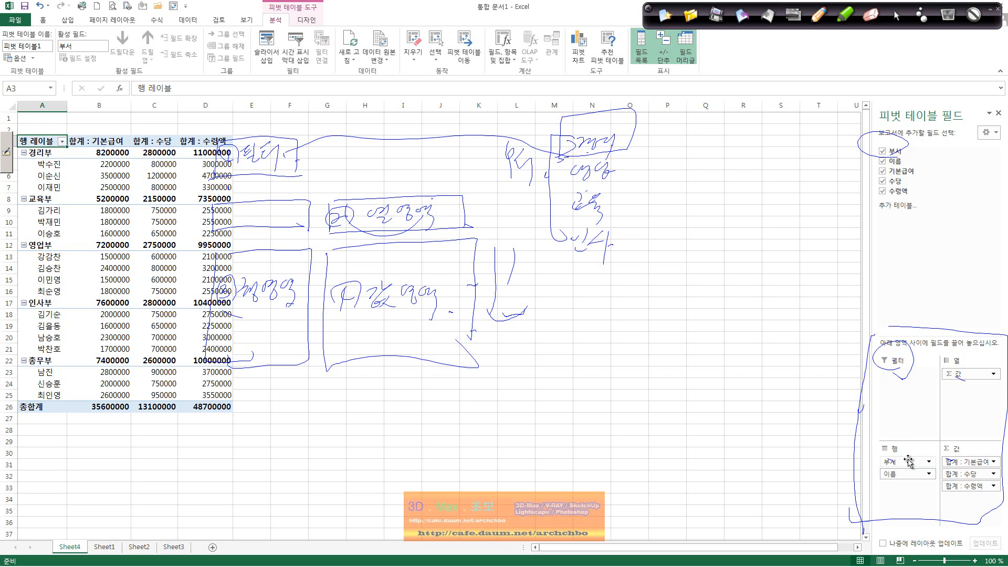
left_click_drag(901, 462, 901, 376)
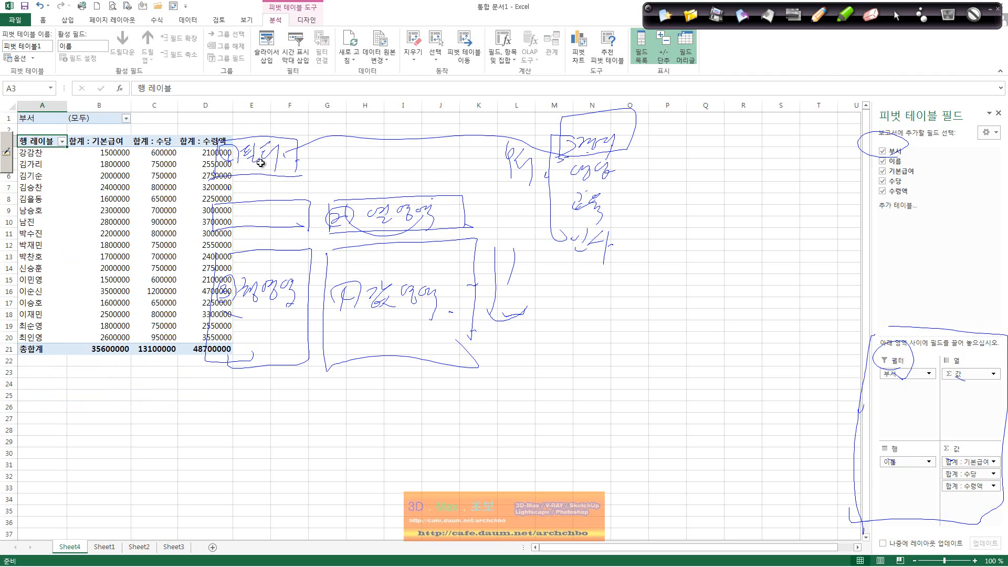
Filter the PivotTable report by the 경리부 department.
left_click(127, 119)
left_click(28, 153)
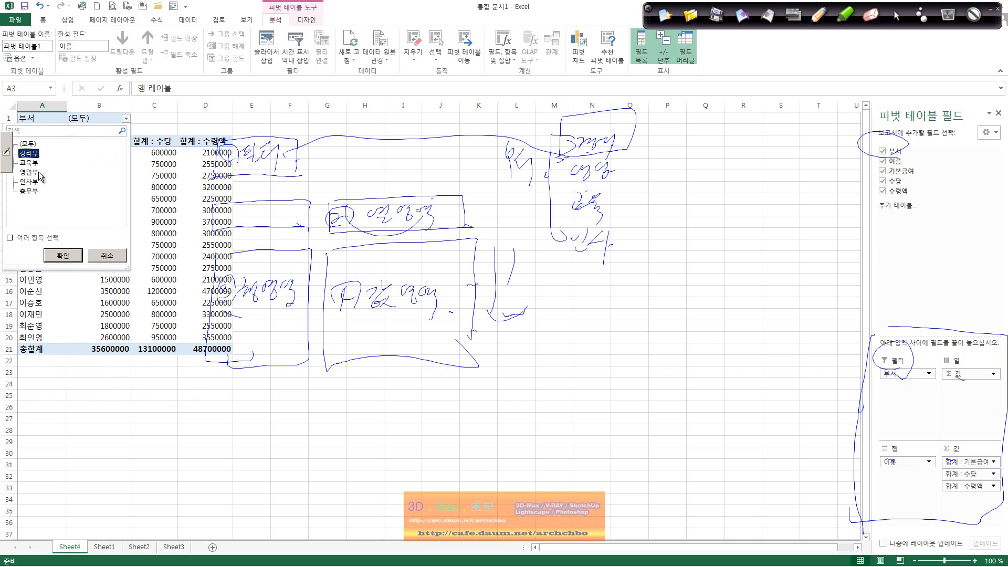
left_click(65, 255)
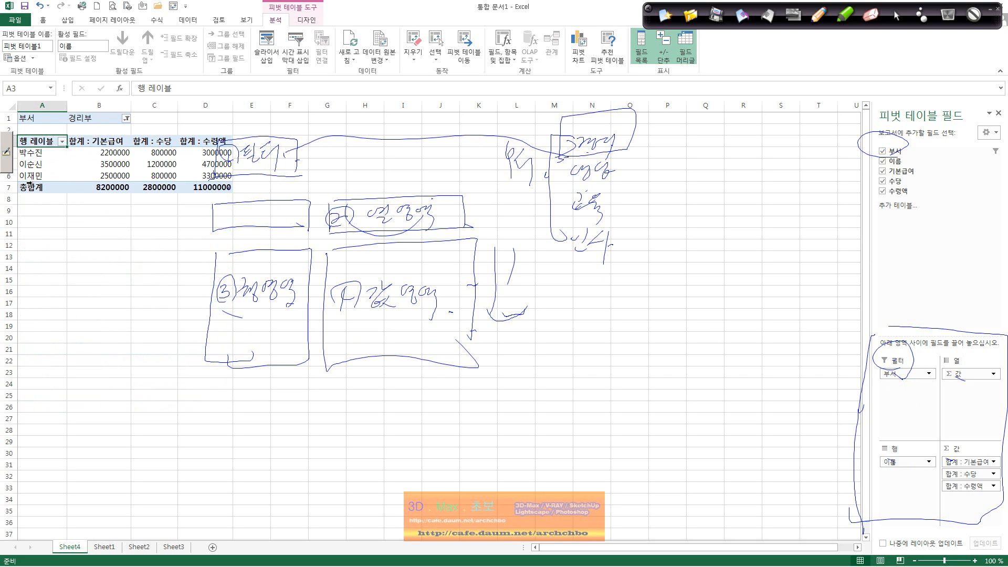
Switch the 부서 report filter to 교육부.
left_click(127, 120)
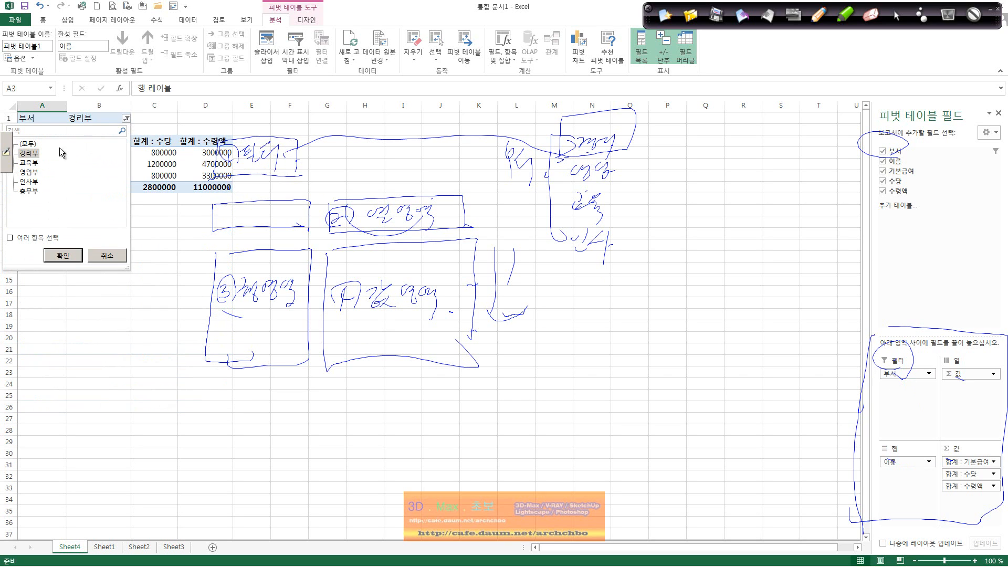
left_click(30, 162)
left_click(63, 256)
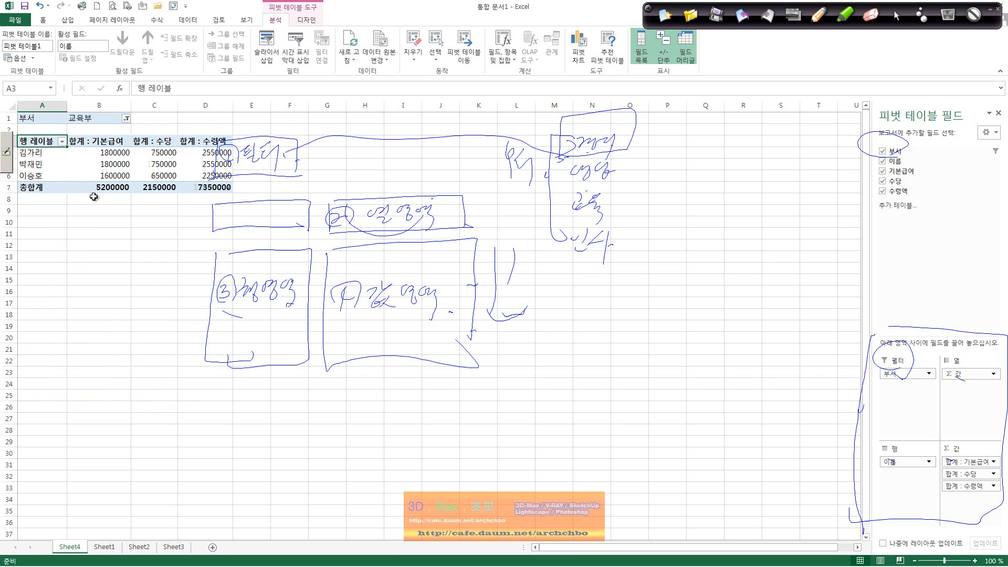
Switch the 부서 report filter to 영업부.
left_click(126, 120)
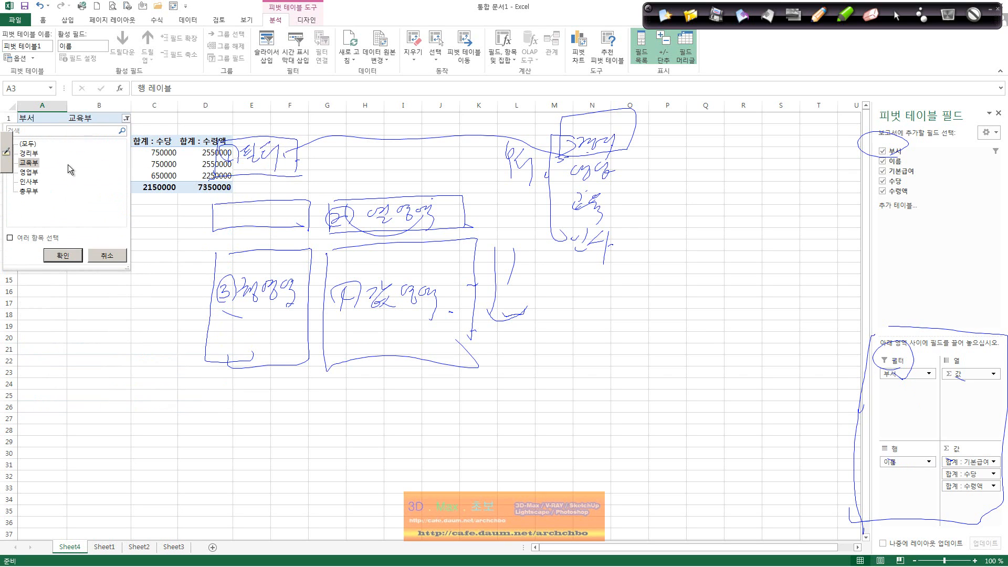
left_click(29, 172)
left_click(63, 256)
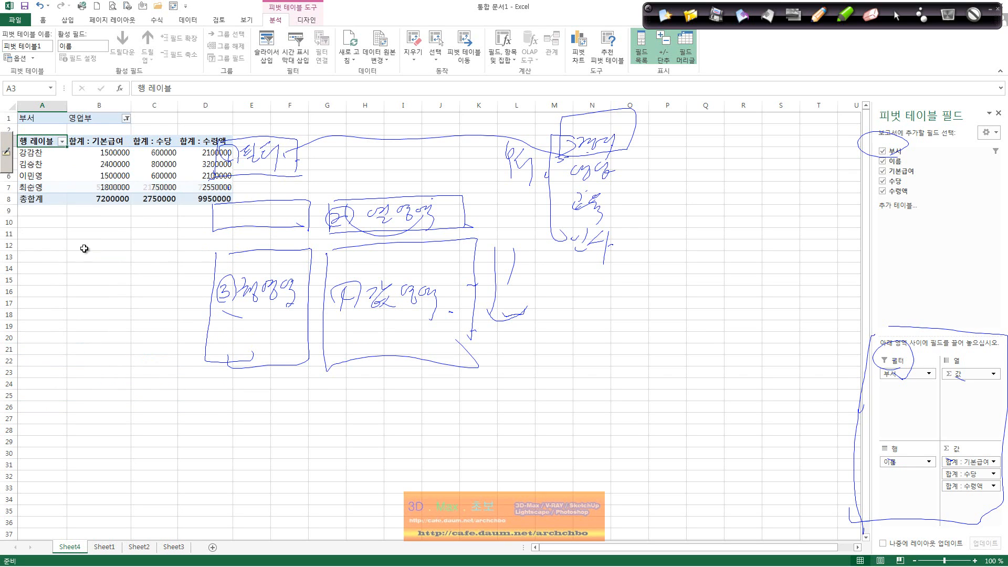
Allow multiple selections in the 부서 report filter and add 경리부 alongside 영업부.
left_click(126, 119)
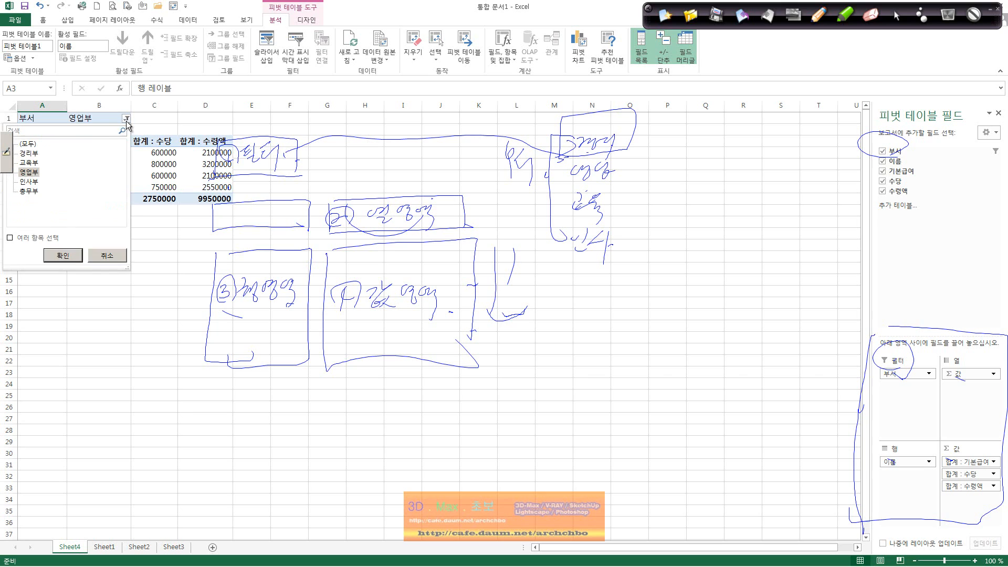
left_click(10, 238)
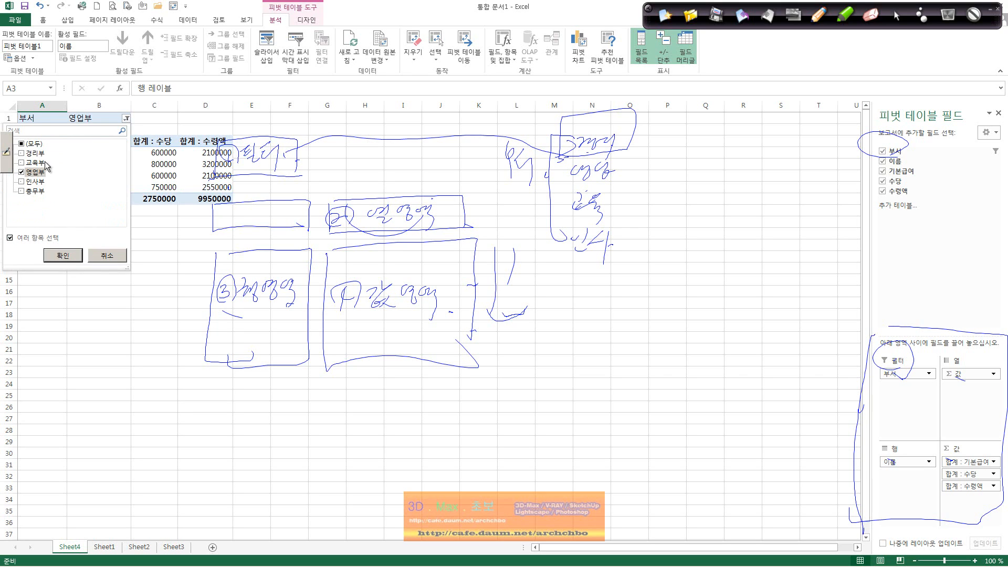
left_click(22, 153)
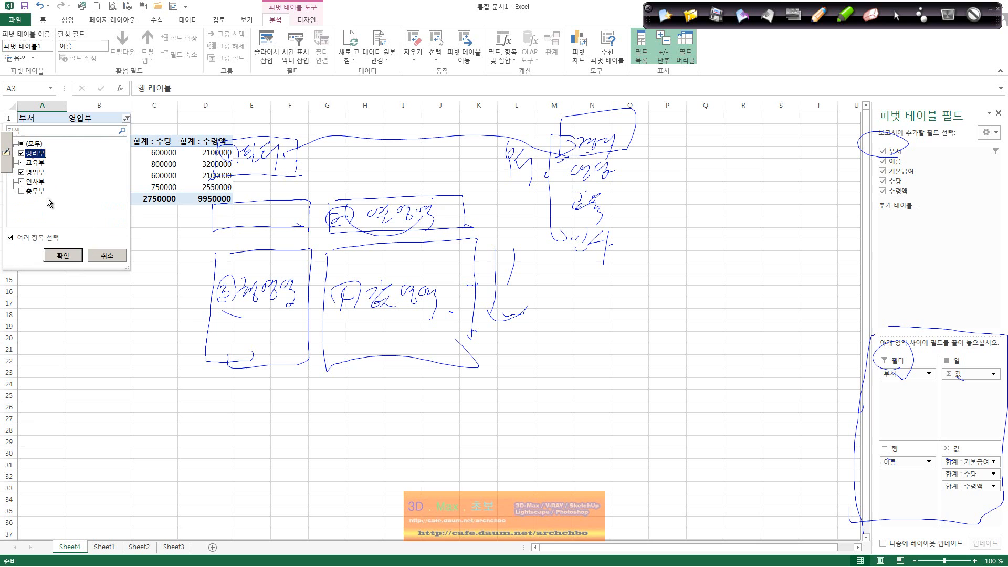
left_click(74, 257)
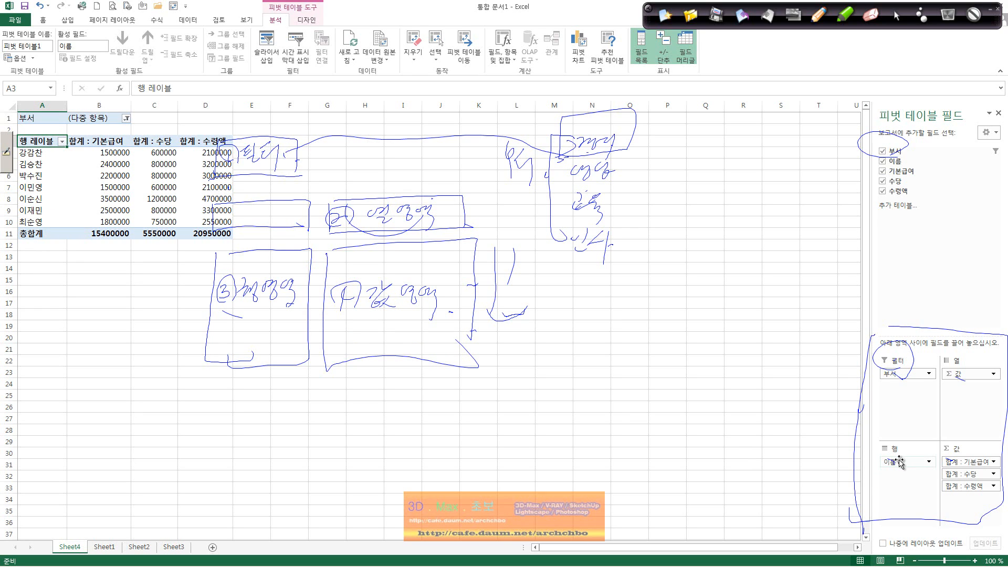
Try the 이름 field in the column area, return it to the rows, and highlight the report's label and value columns.
left_click_drag(900, 462, 968, 391)
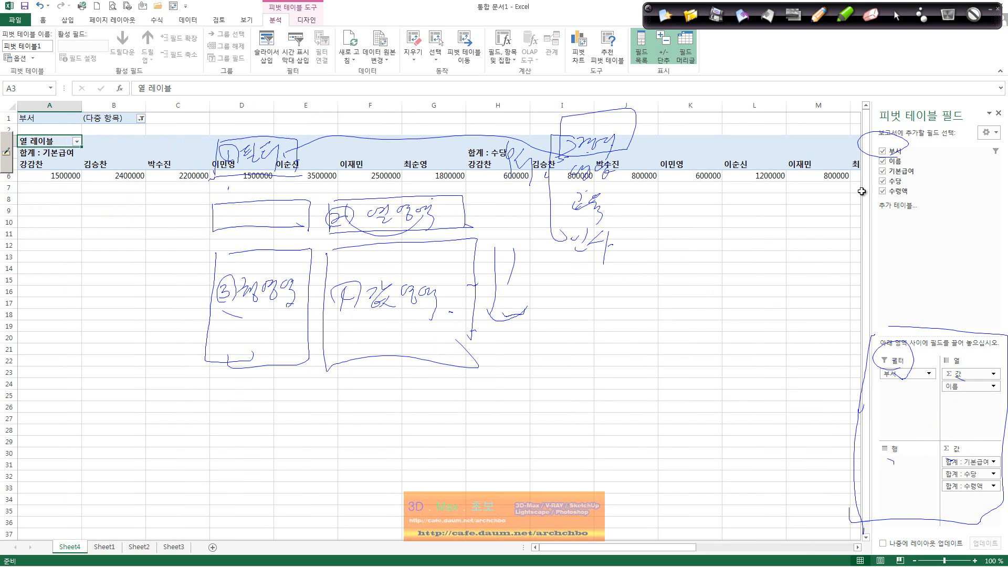
left_click_drag(967, 387, 897, 465)
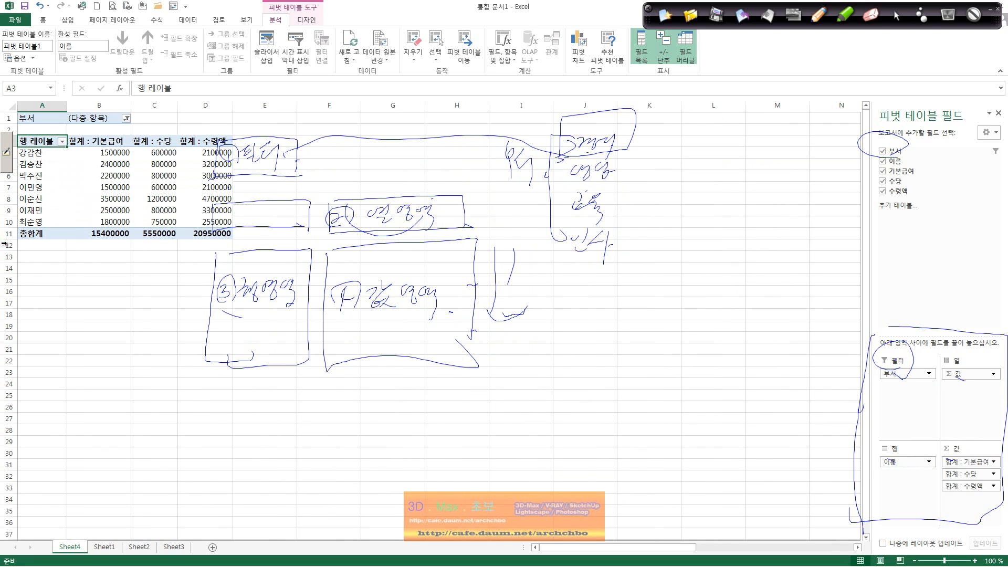
left_click(9, 222)
left_click(61, 104)
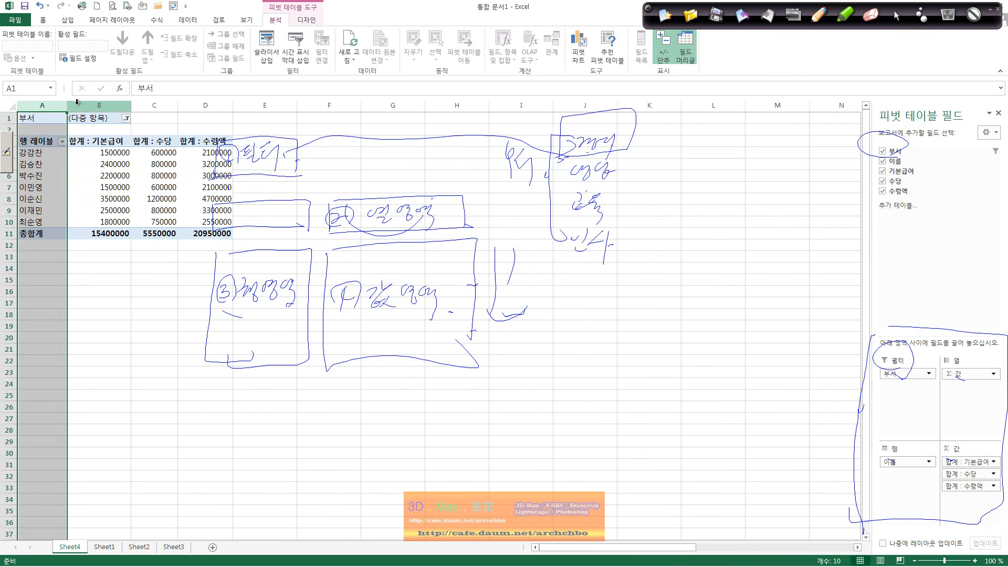
left_click(80, 105)
left_click(98, 187)
Transpose the PivotTable by moving 이름 to the column area and ∑ 값 to the row area.
left_click_drag(904, 473, 974, 393)
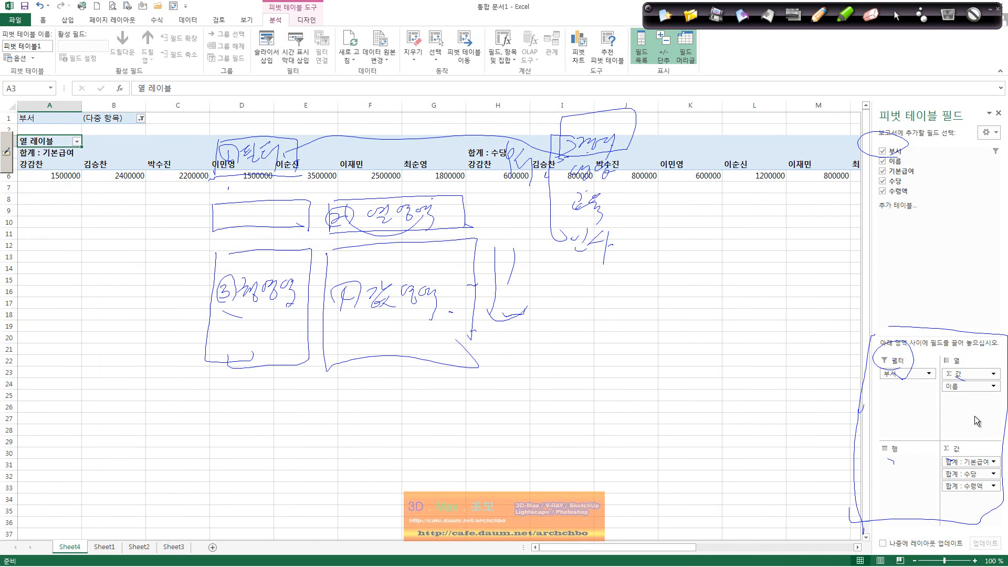
left_click(988, 374)
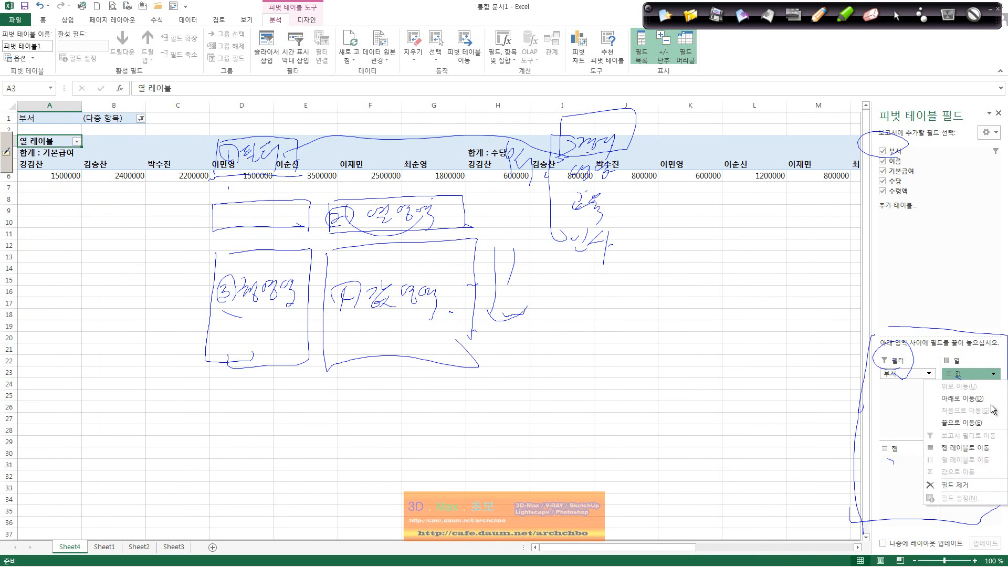
left_click(905, 410)
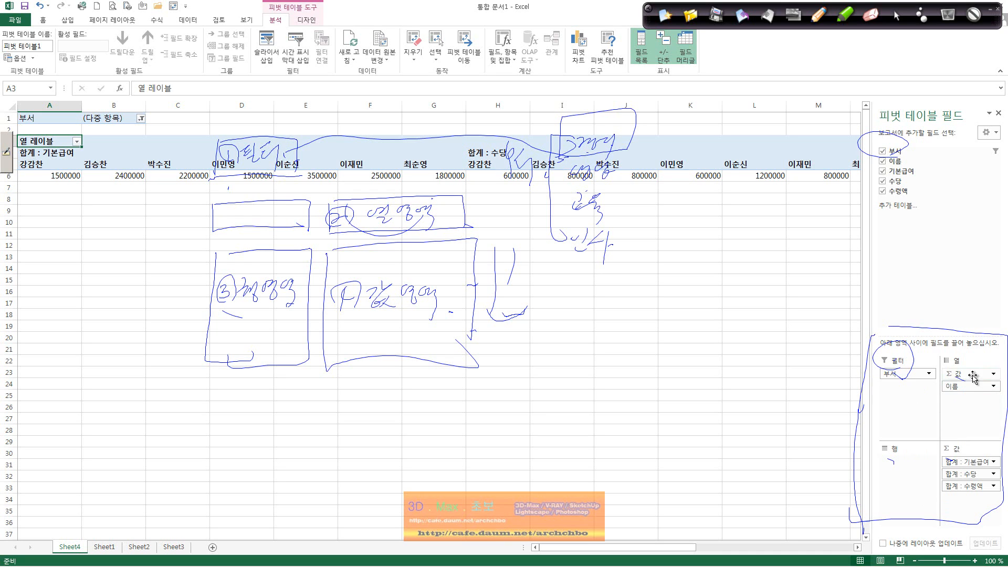
left_click_drag(974, 376, 913, 490)
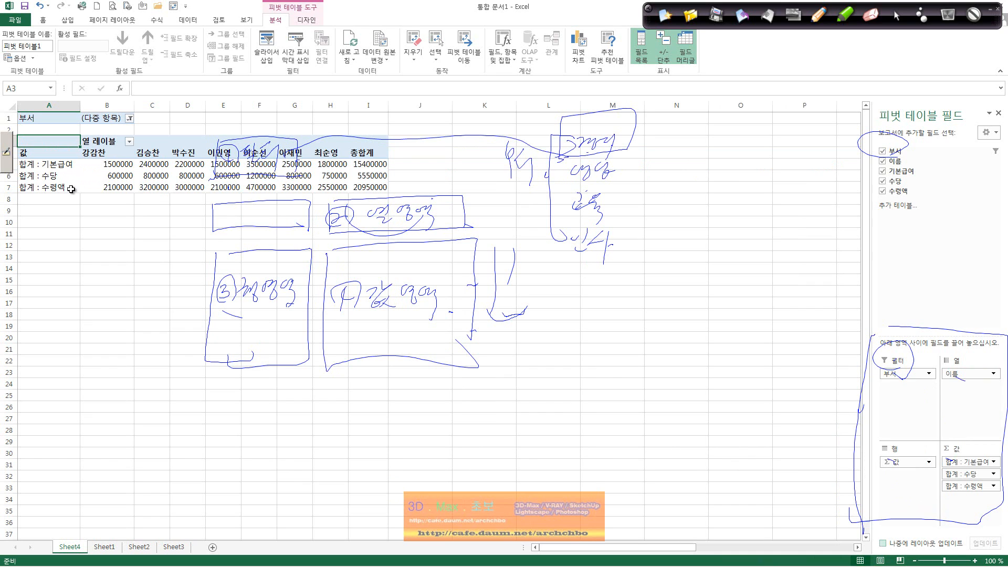
mouse_move(913, 469)
left_mouse_down()
mouse_move(976, 415)
mouse_move(971, 388)
mouse_move(945, 399)
mouse_move(896, 463)
left_mouse_up()
Examine the 기본급여, 수당 and 수령액 amounts for the first three people in the transposed report.
left_click(121, 165)
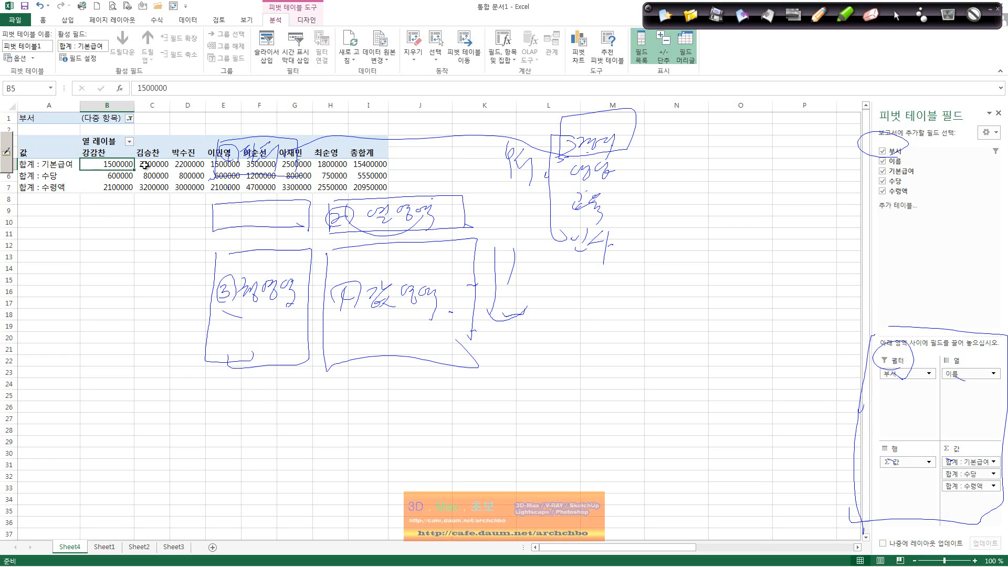
left_click(143, 165)
left_click(194, 166)
key("Down")
key("Left")
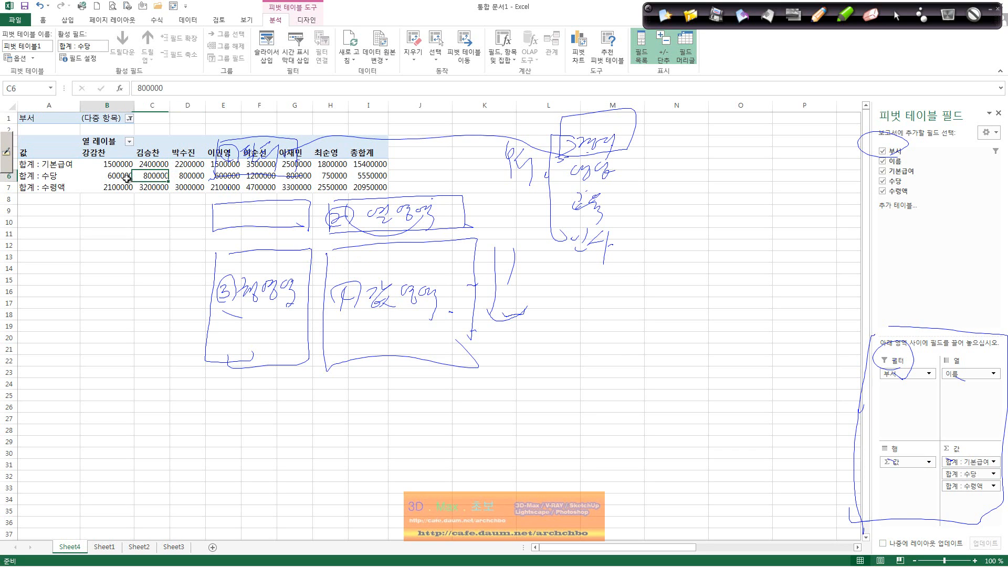
key("Left")
key("Down")
key("Right")
left_click(196, 185)
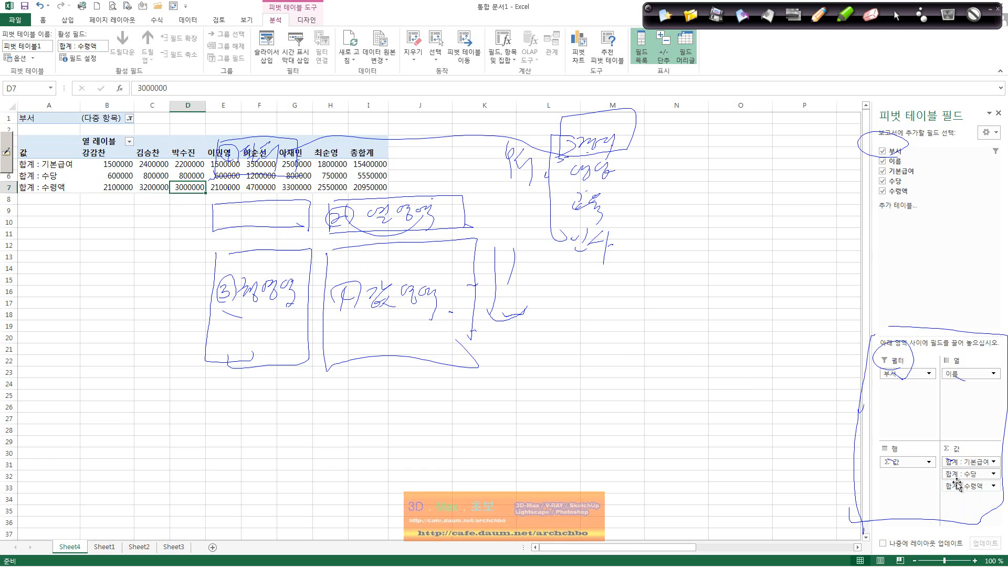
Try 수령액 as a row field below ∑ 값 and return it to the values area.
left_click(976, 463)
left_click(985, 470)
left_click_drag(983, 463, 904, 476)
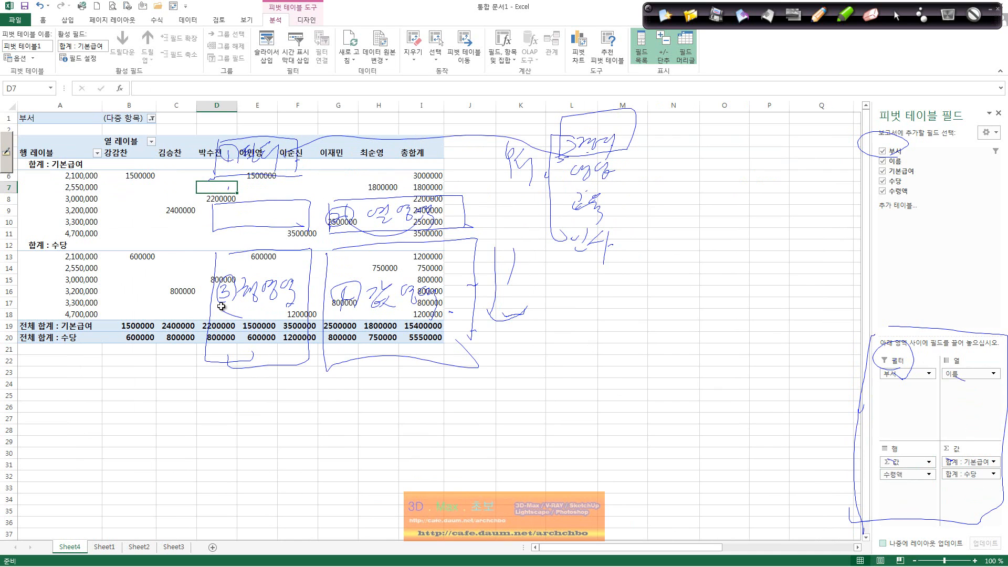
left_click_drag(912, 479, 938, 497)
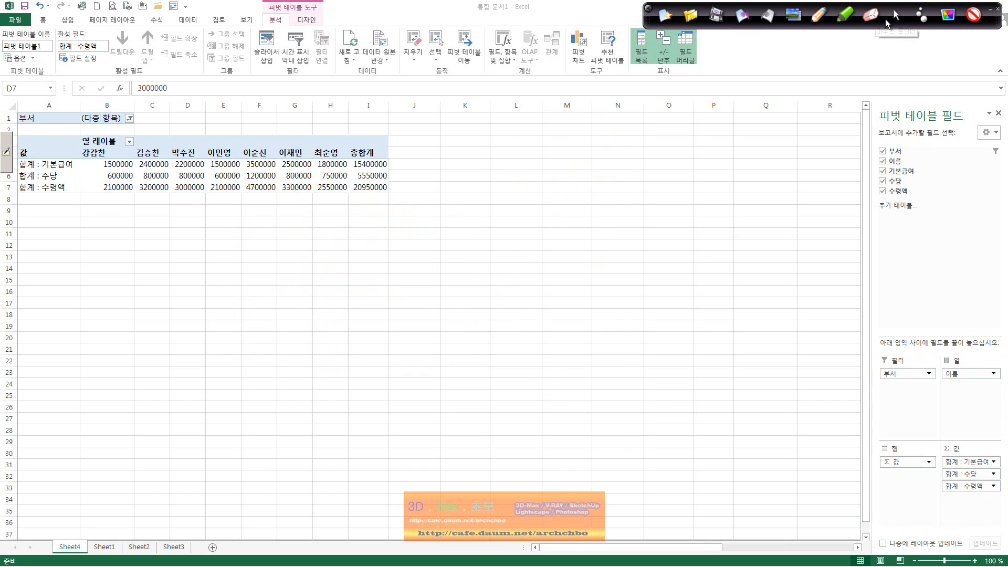
With the annotation pen, circle the PivotTable field areas and sketch a box labelled 필터 on the empty sheet.
left_click(897, 14)
left_click(814, 16)
mouse_move(874, 339)
left_mouse_down()
mouse_move(867, 494)
mouse_move(971, 504)
mouse_move(1003, 421)
mouse_move(1001, 483)
left_mouse_up()
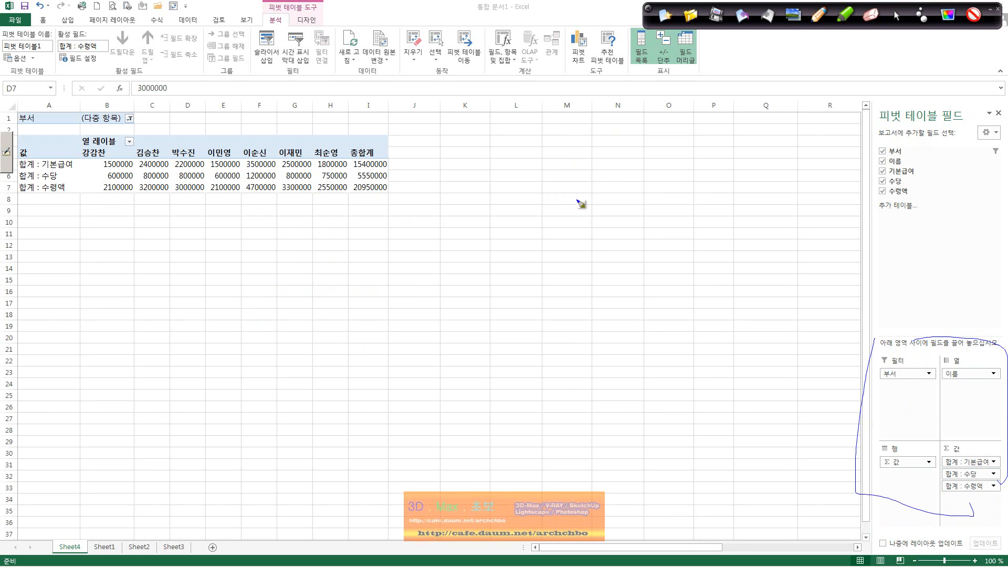
mouse_move(540, 234)
left_mouse_down()
mouse_move(549, 223)
mouse_move(551, 242)
mouse_move(574, 227)
mouse_move(589, 243)
left_mouse_up()
left_click_drag(524, 212, 595, 241)
left_click_drag(545, 200, 607, 247)
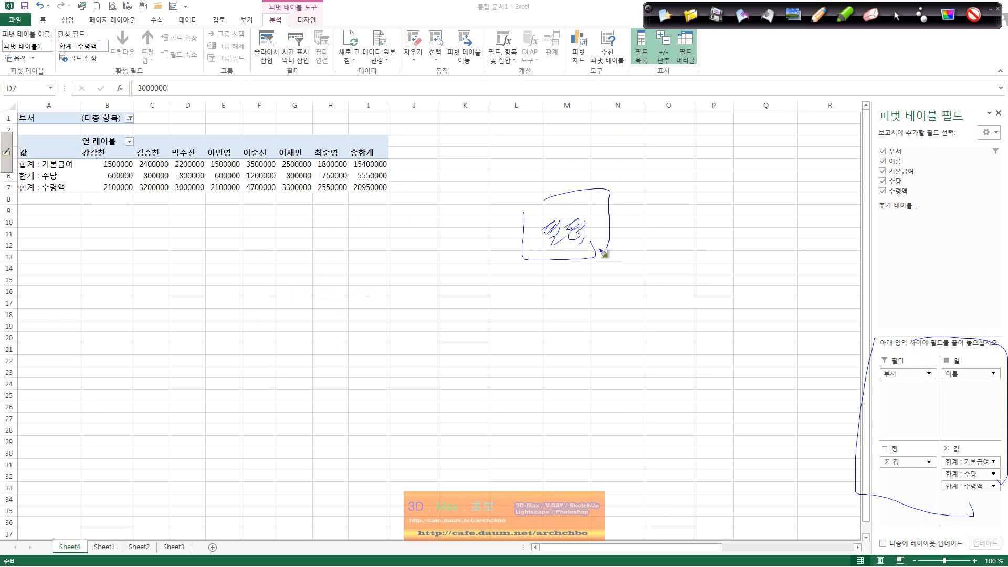
Sketch an empty box below the filter box and a wider box beside it labelled 열.
left_click(524, 278)
left_click_drag(524, 294, 688, 311)
mouse_move(632, 272)
left_mouse_down()
mouse_move(736, 279)
mouse_move(729, 310)
left_mouse_up()
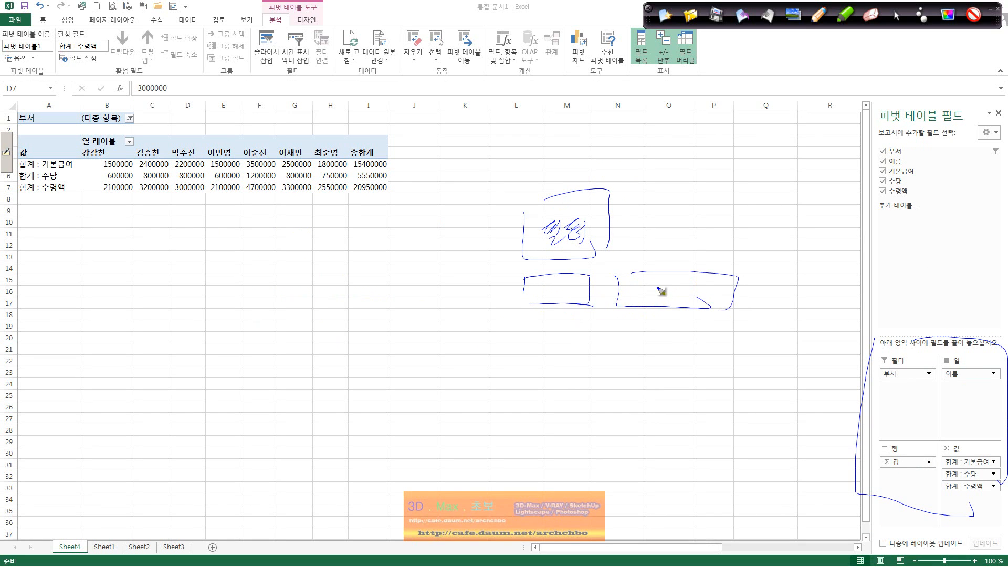
left_click_drag(647, 288, 678, 304)
Sketch a row area box labelled 행 and a value area box labelled 값 beneath the column box.
left_click_drag(513, 338, 568, 411)
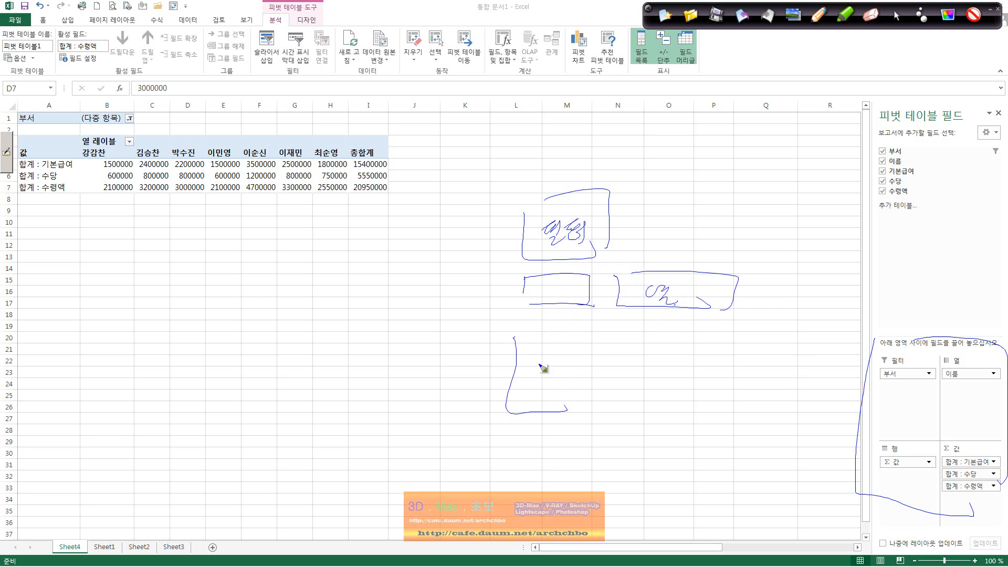
left_click_drag(538, 348, 567, 402)
left_click_drag(528, 376, 556, 399)
left_click_drag(612, 347, 728, 411)
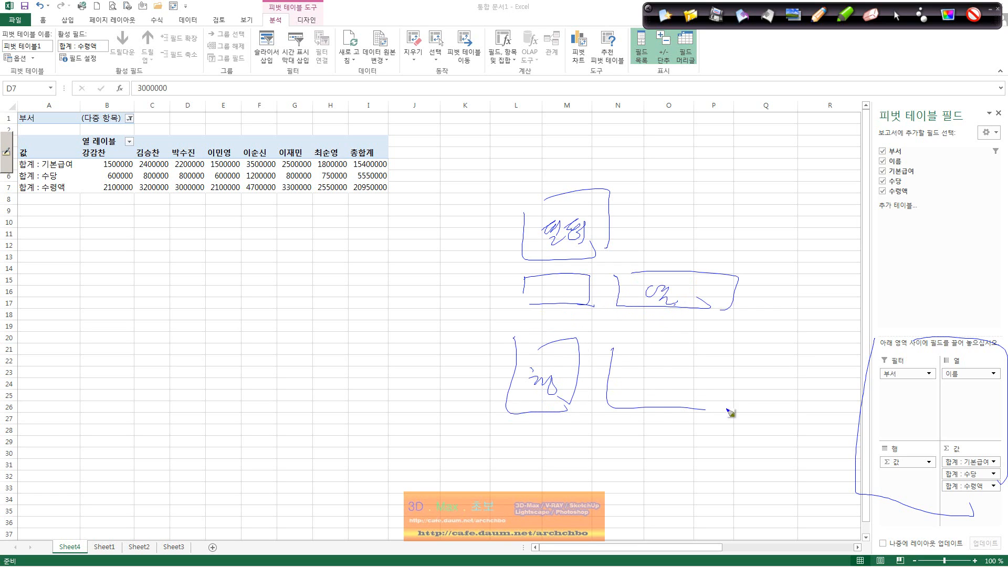
mouse_move(648, 350)
left_mouse_down()
mouse_move(722, 391)
mouse_move(667, 382)
mouse_move(662, 400)
mouse_move(688, 402)
left_mouse_up()
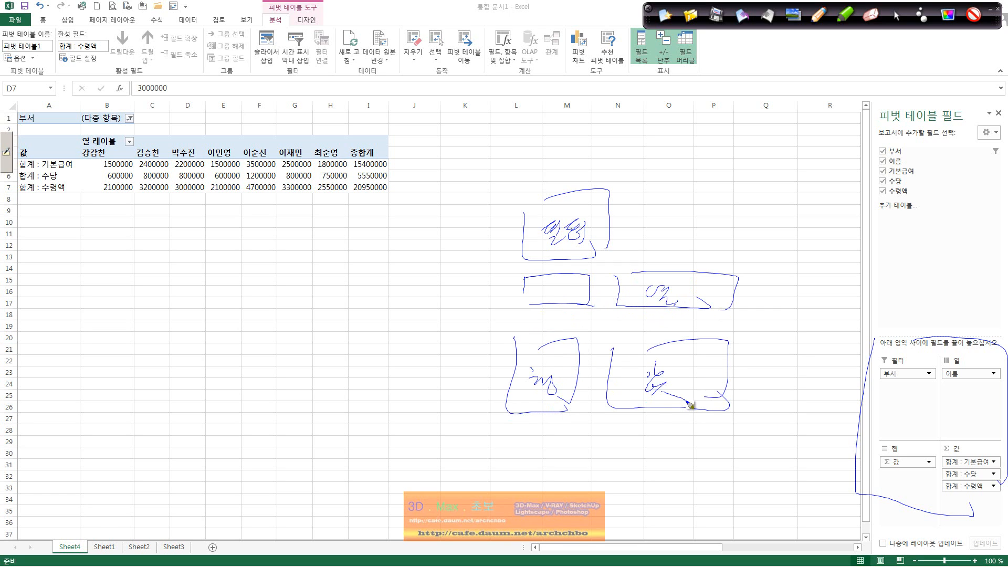
Draw arrows from the filter box to a circled handwritten note and to the lower boxes, and clear all the ink.
mouse_move(592, 220)
left_mouse_down()
mouse_move(680, 176)
mouse_move(665, 199)
left_mouse_up()
mouse_move(705, 156)
left_mouse_down()
mouse_move(717, 167)
mouse_move(765, 146)
mouse_move(798, 148)
mouse_move(799, 167)
left_mouse_up()
mouse_move(699, 117)
left_mouse_down()
mouse_move(714, 137)
mouse_move(764, 117)
mouse_move(800, 131)
mouse_move(757, 173)
mouse_move(807, 179)
mouse_move(799, 187)
left_mouse_up()
mouse_move(609, 246)
left_mouse_down()
mouse_move(635, 241)
mouse_move(621, 239)
mouse_move(622, 270)
mouse_move(644, 258)
mouse_move(578, 339)
mouse_move(629, 346)
mouse_move(654, 332)
left_mouse_up()
left_click_drag(690, 323, 697, 323)
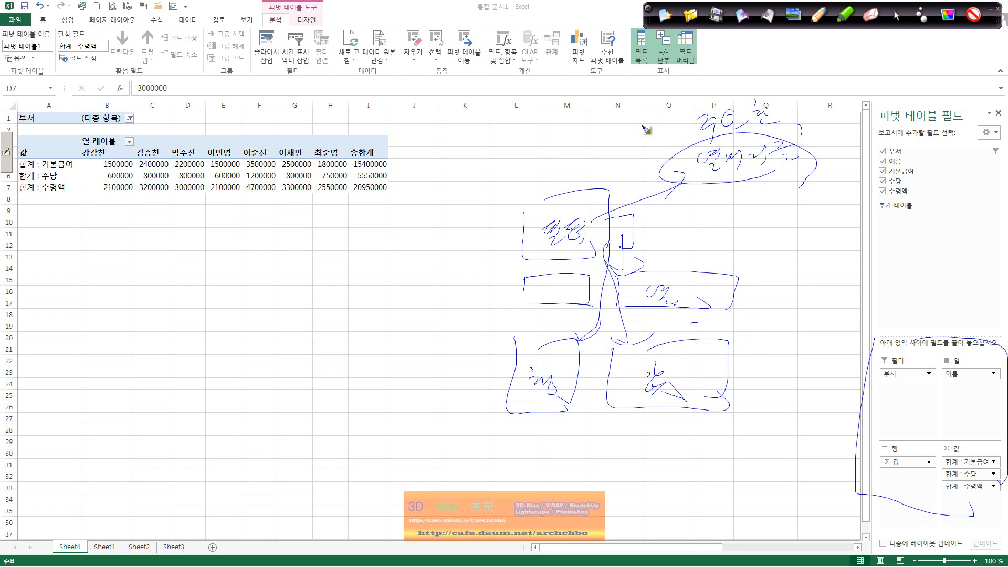
left_click(896, 16)
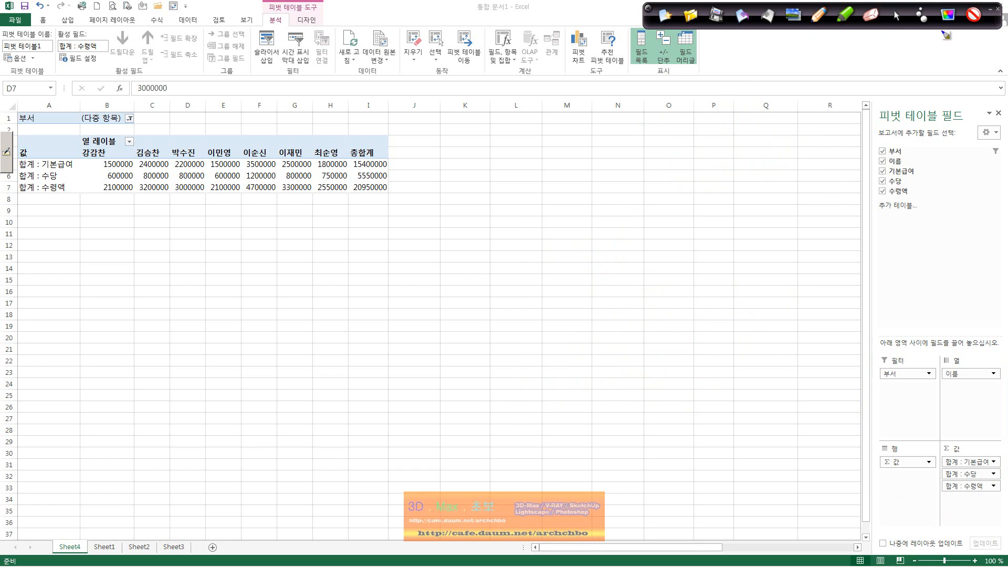
Reset the 부서 report filter to (모두) so every department is included.
left_click(130, 118)
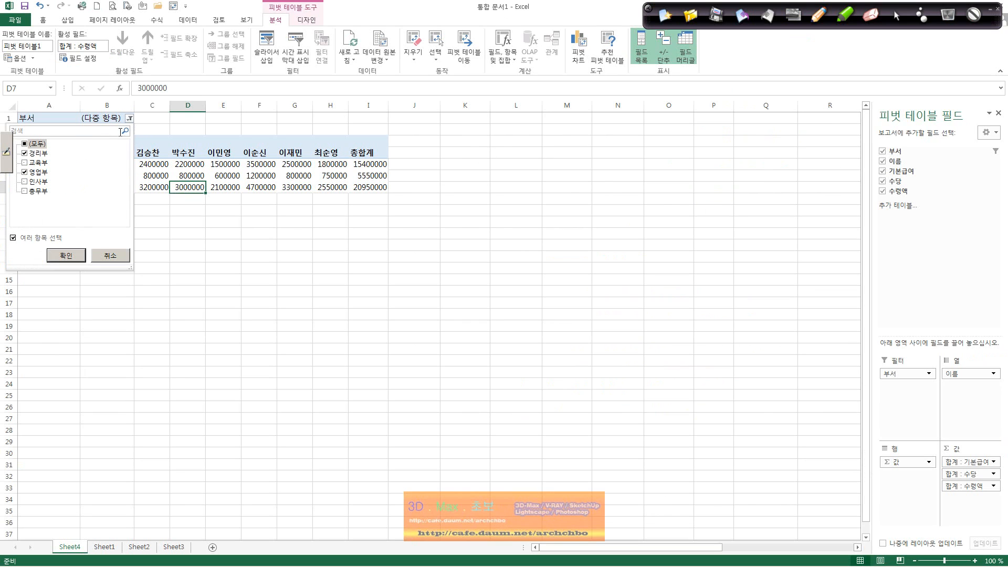
left_click(24, 144)
left_click(25, 143)
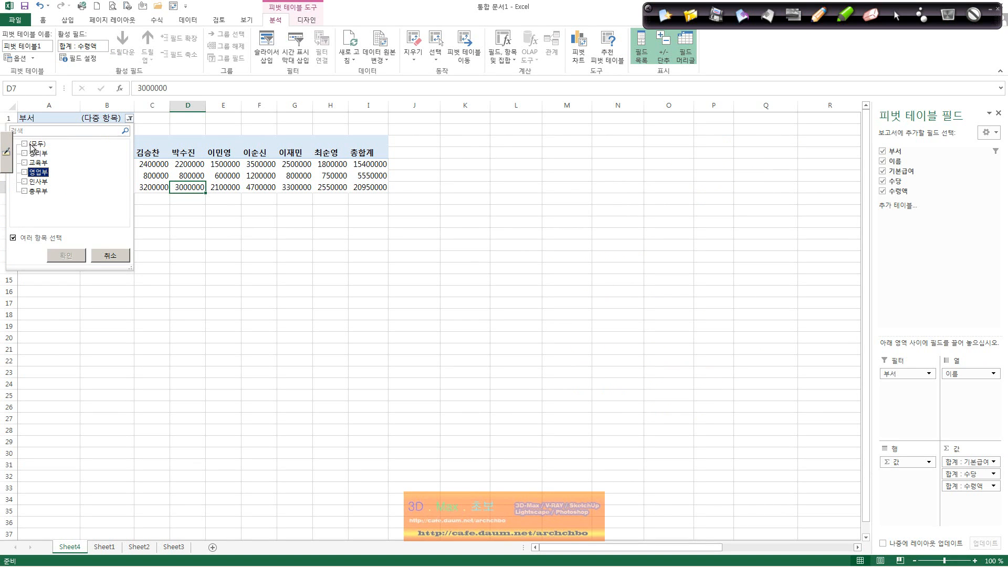
left_click(25, 143)
left_click(65, 255)
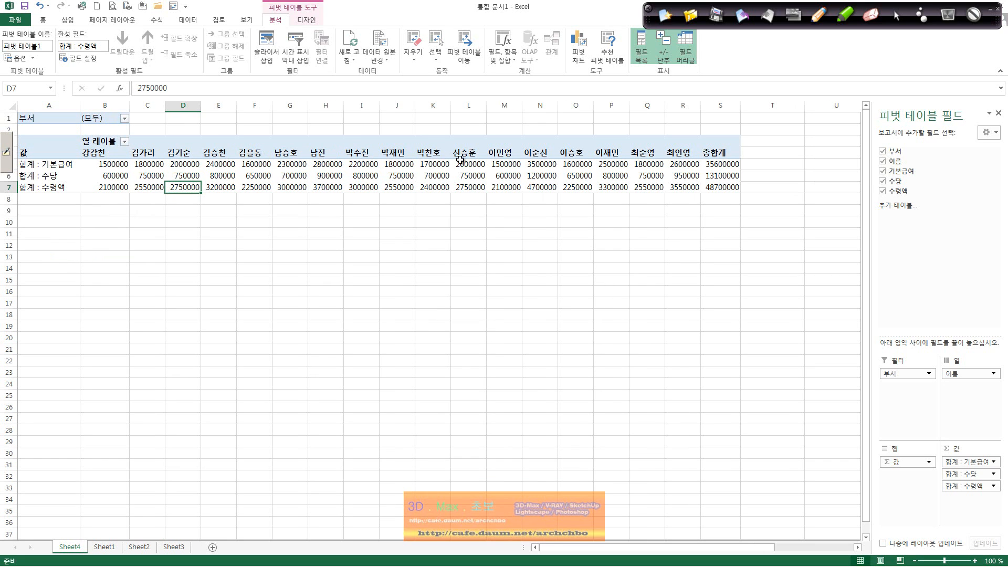
Look through the list of names in the column label filter and leave it unchanged.
left_click(125, 142)
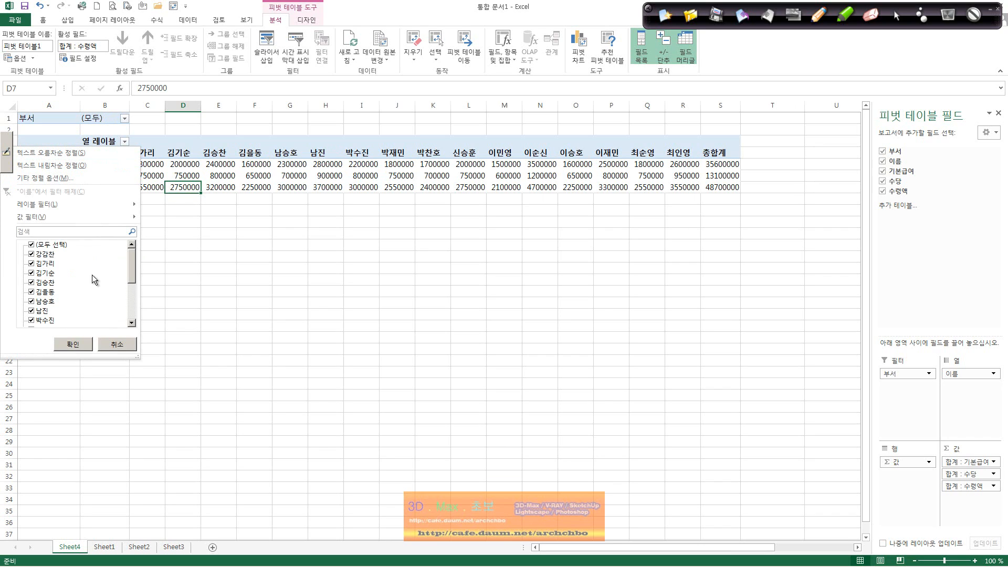
left_click(132, 305)
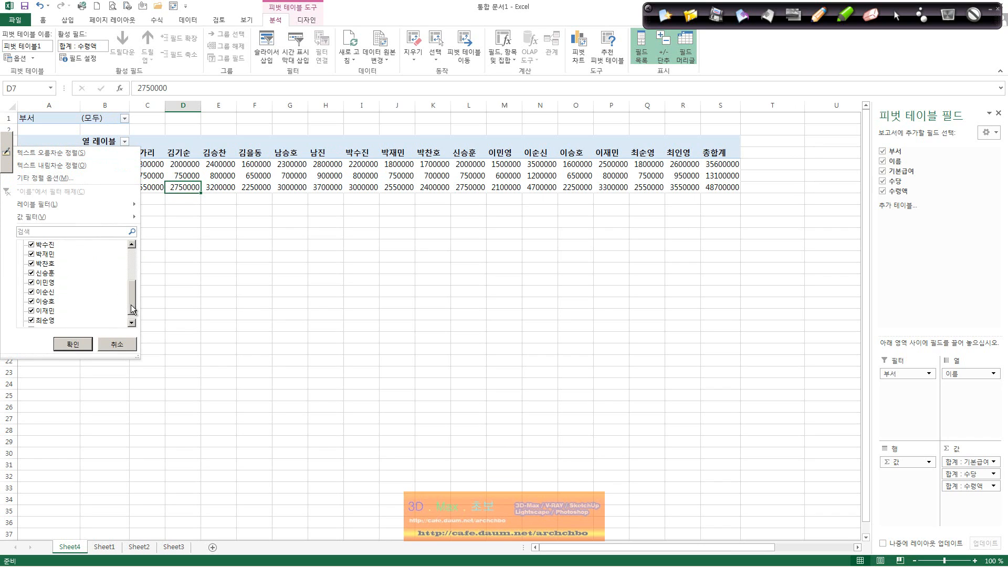
left_click(118, 345)
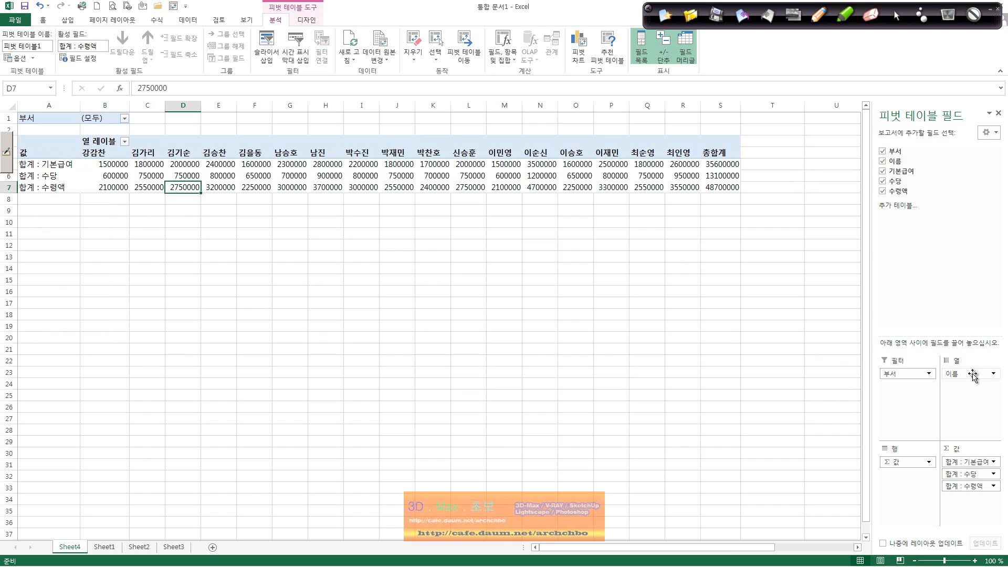
Move 이름 back to the row area and ∑ 값 back to the column area.
left_click_drag(973, 374, 897, 459)
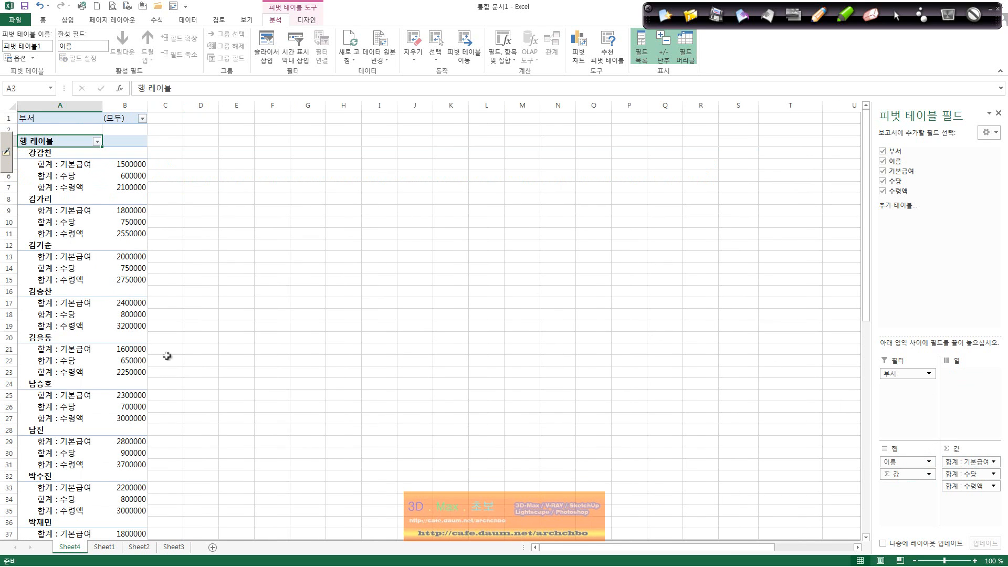
left_click_drag(908, 475, 978, 414)
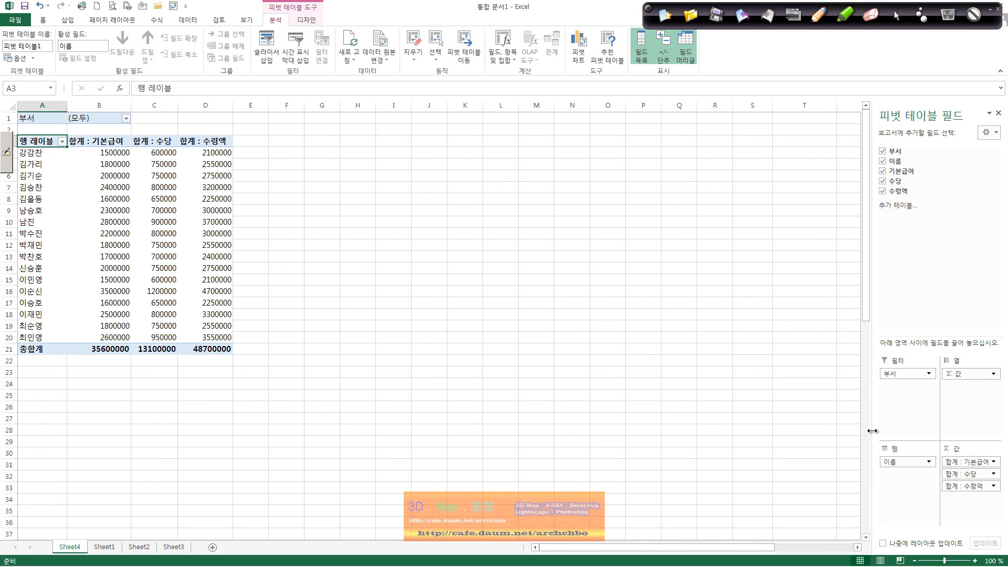
Move the 이름 field from the row area to the report filter area, beneath 부서.
left_click(977, 376)
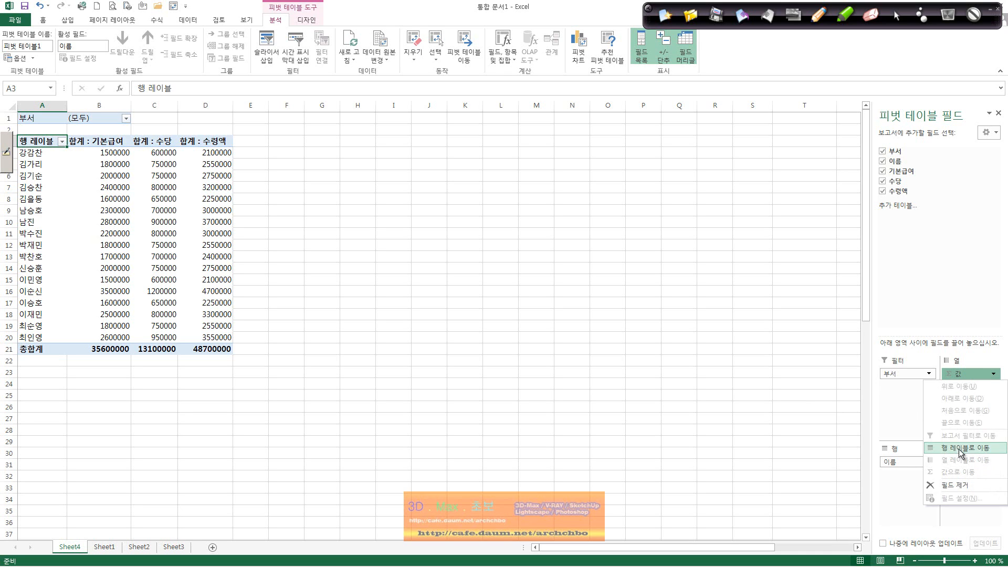
left_click(888, 412)
mouse_move(961, 374)
left_mouse_down()
mouse_move(897, 476)
mouse_move(974, 402)
mouse_move(973, 386)
left_mouse_up()
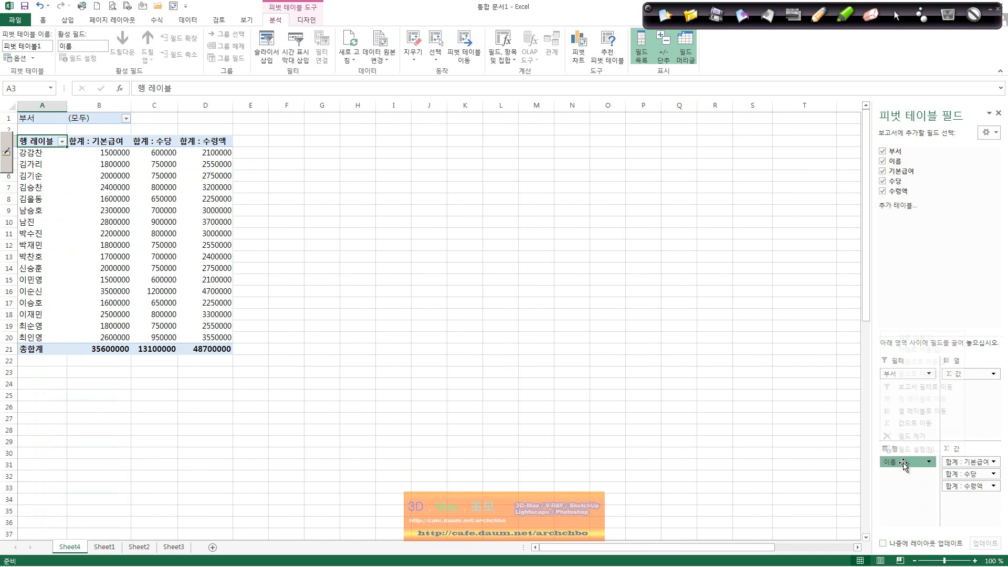
left_click(924, 462)
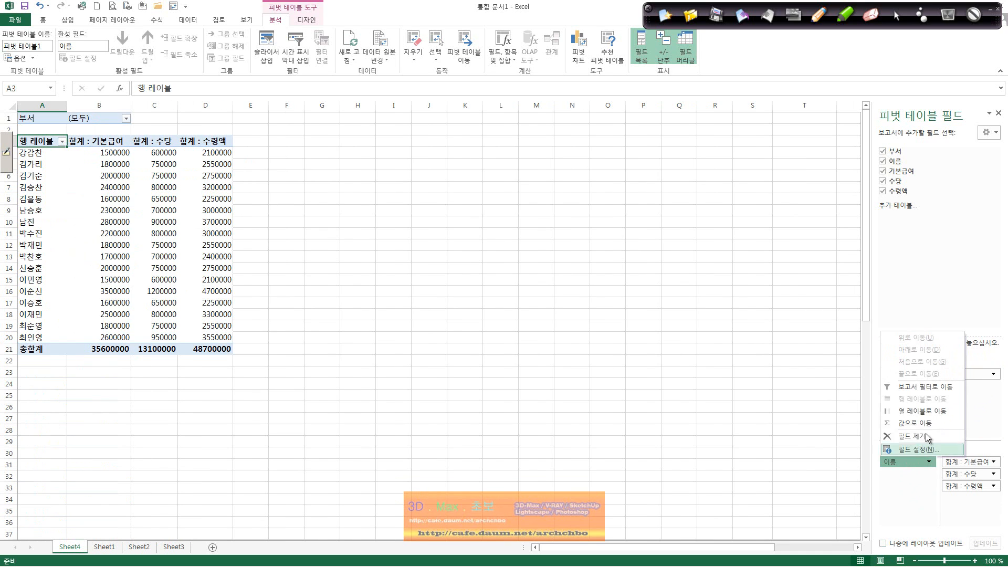
left_click(946, 389)
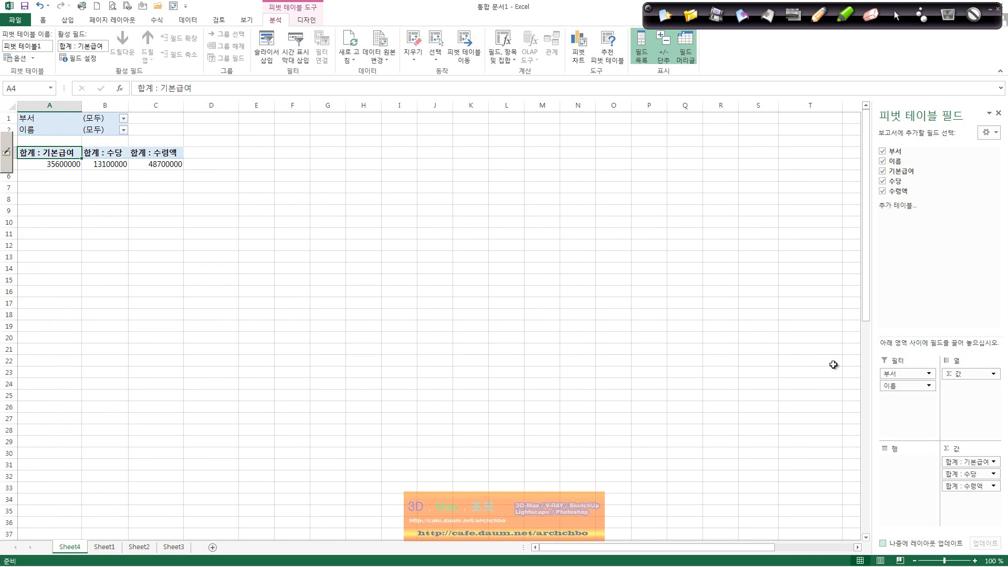
left_click_drag(918, 387, 893, 403)
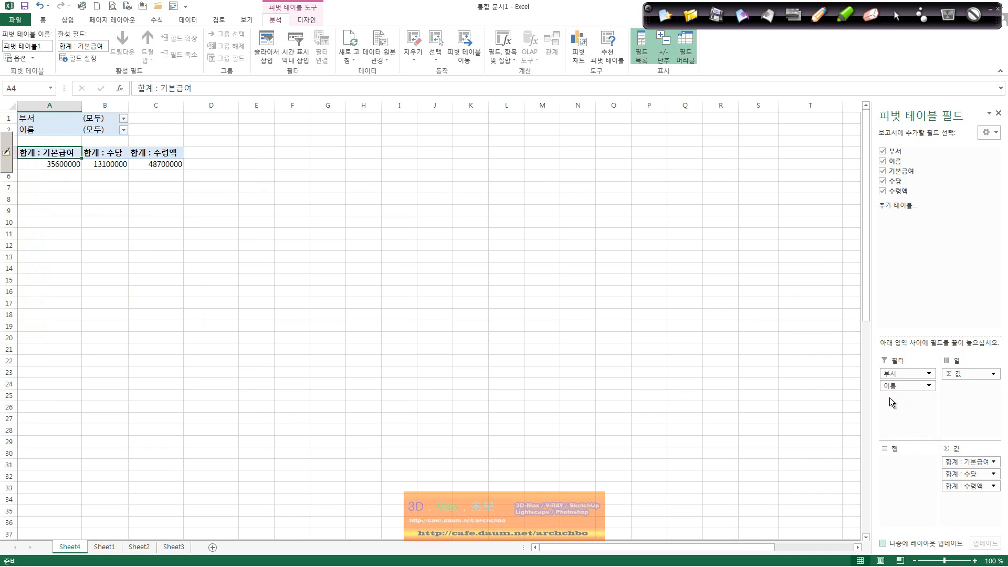
Filter the 부서 report filter to 경리부 only, excluding 교육부, 영업부, 인사부 and 총무부.
left_click(125, 118)
left_click(125, 119)
left_click(125, 119)
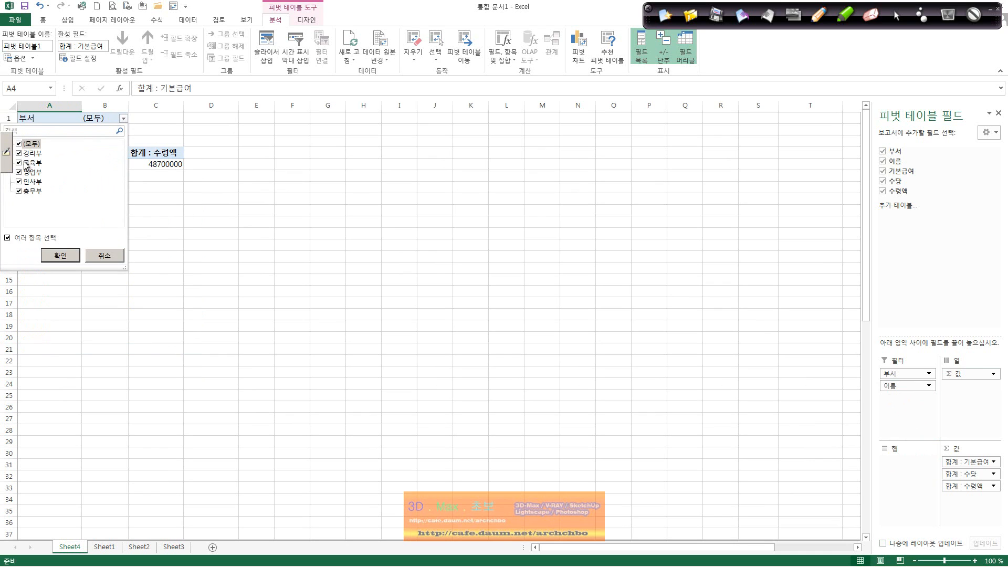
left_click(19, 172)
left_click(19, 181)
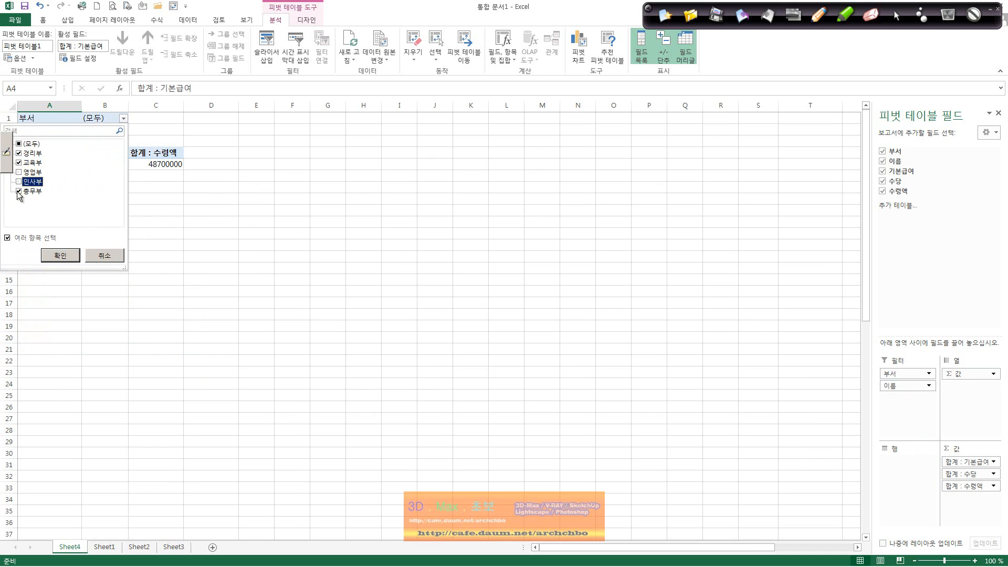
left_click(19, 191)
left_click(19, 163)
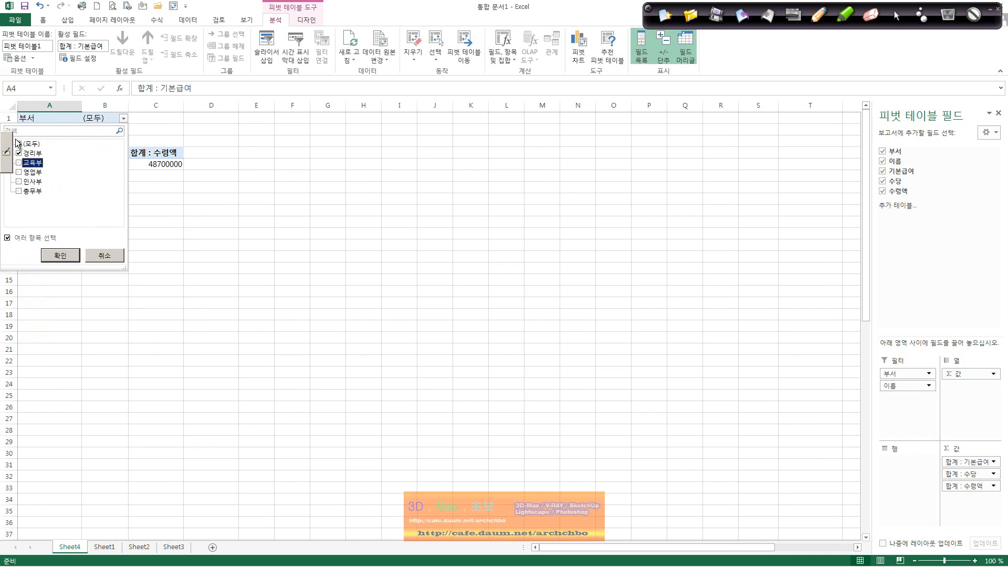
left_click(18, 143)
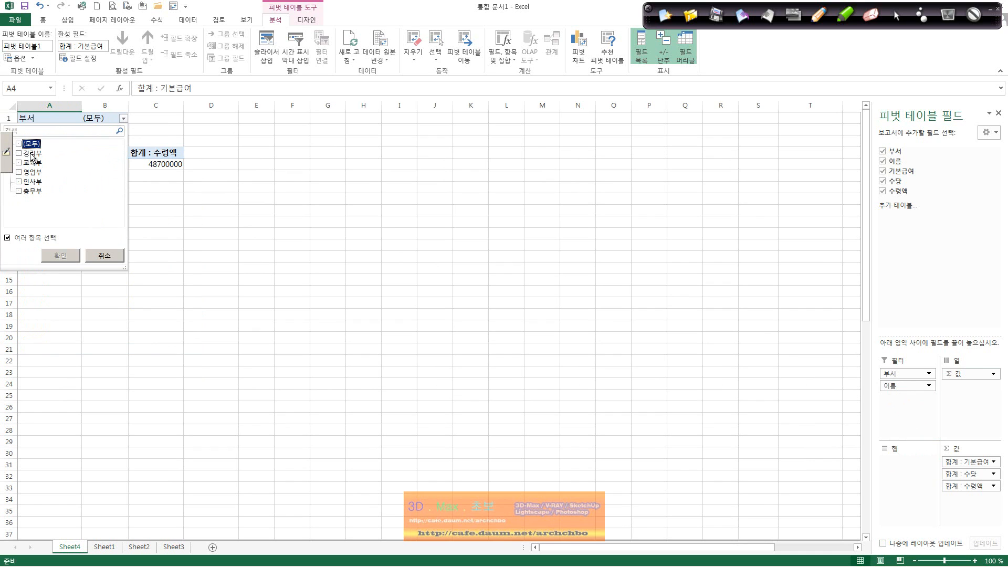
left_click(70, 256)
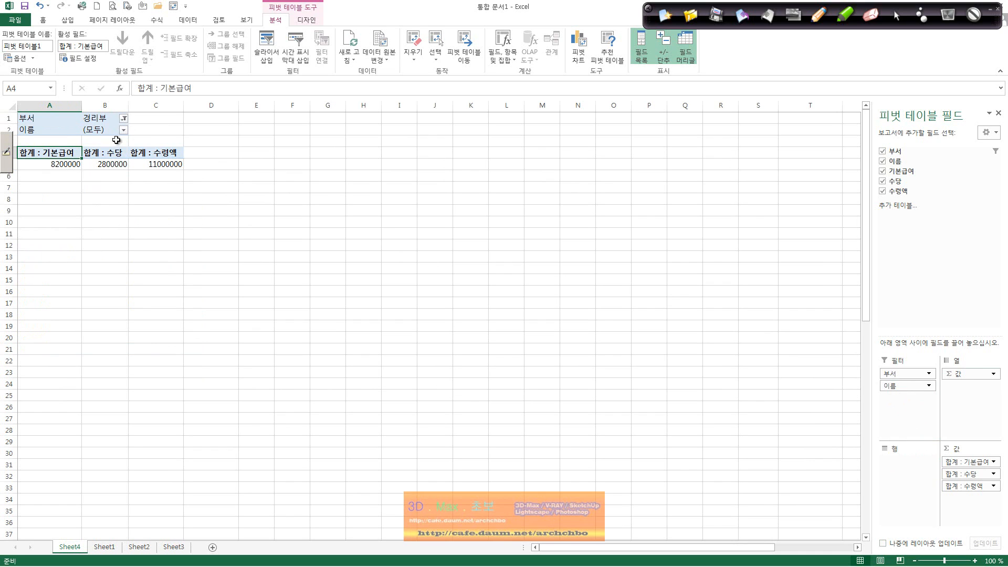
Set the 이름 report filter to a single employee and switch the 부서 filter to 교육부 only.
left_click(124, 130)
left_click(26, 174)
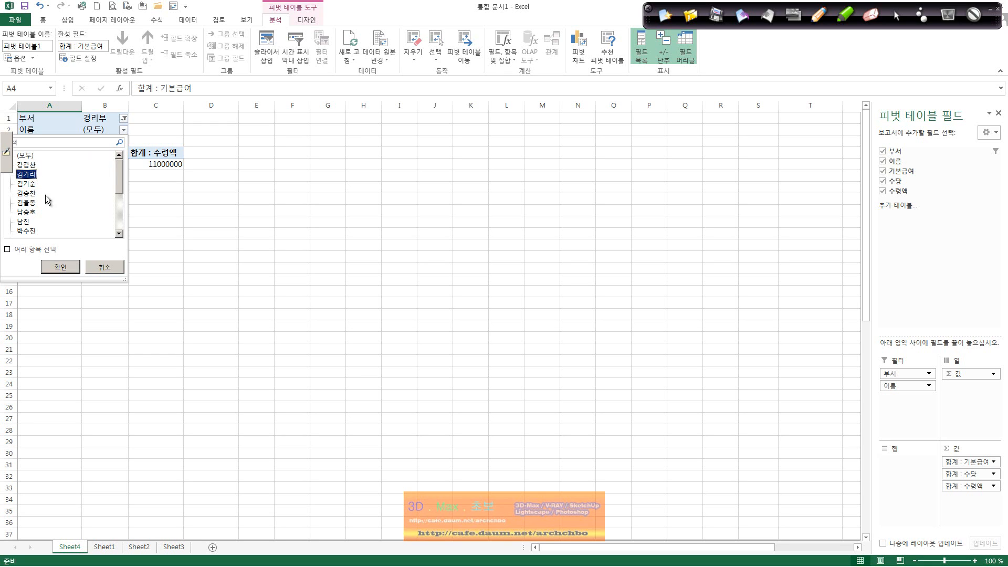
left_click(74, 267)
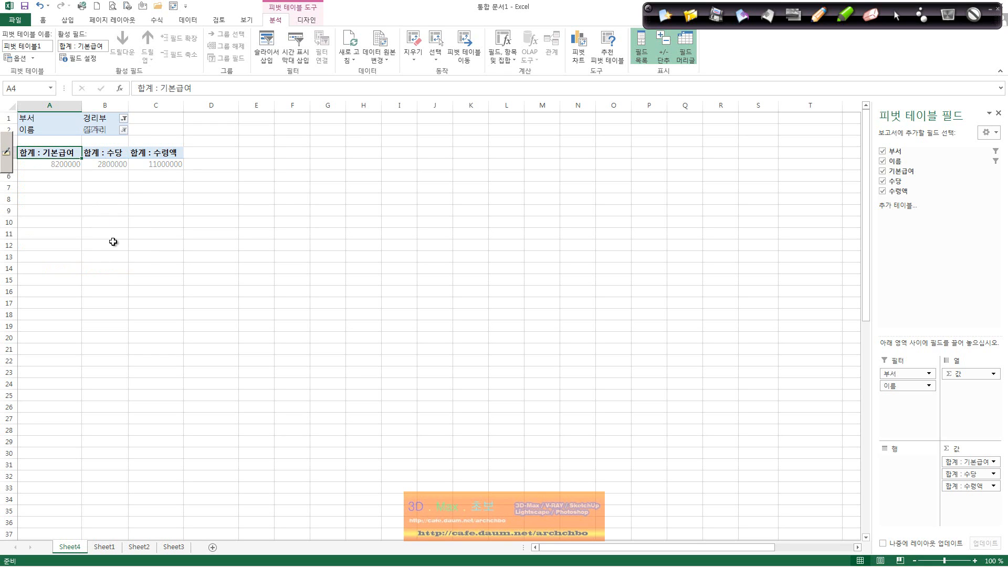
left_click(124, 119)
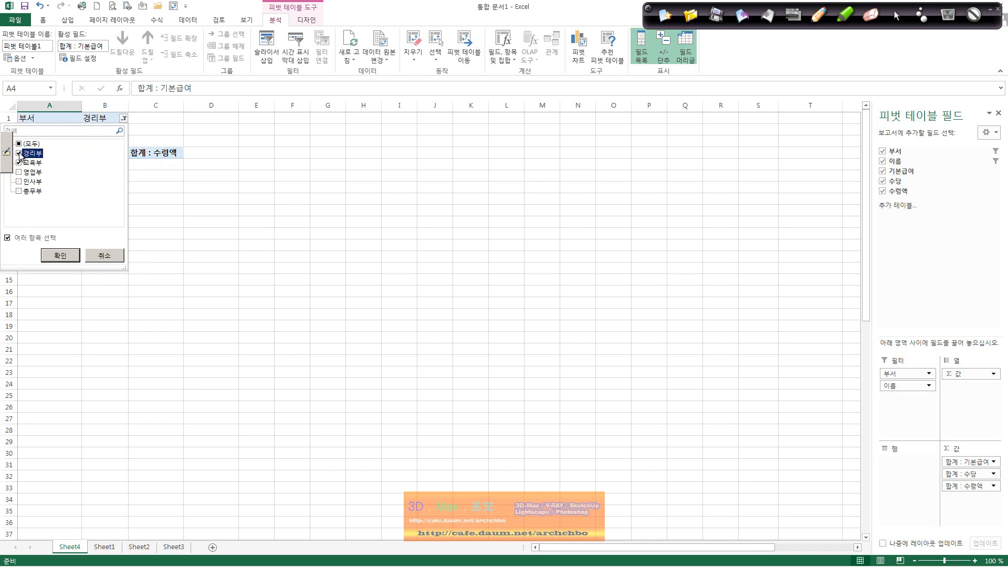
left_click(69, 256)
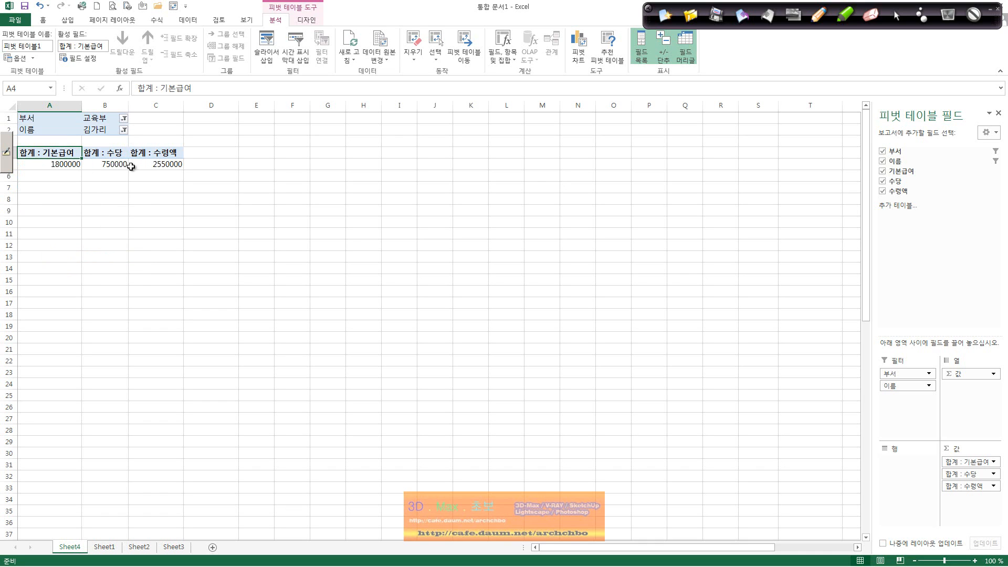
Reset both the 이름 and 부서 report filters to (모두).
left_click(123, 130)
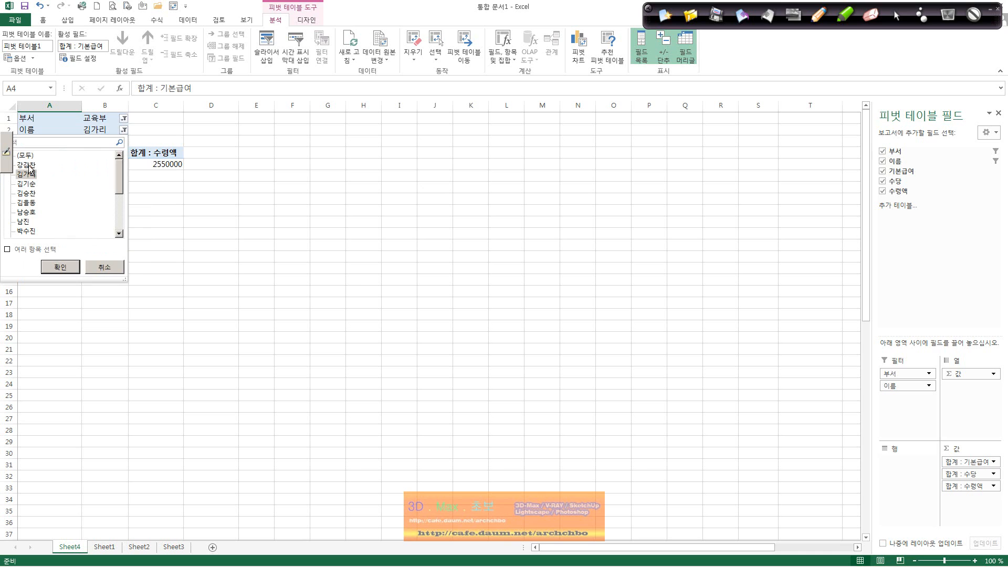
left_click(78, 270)
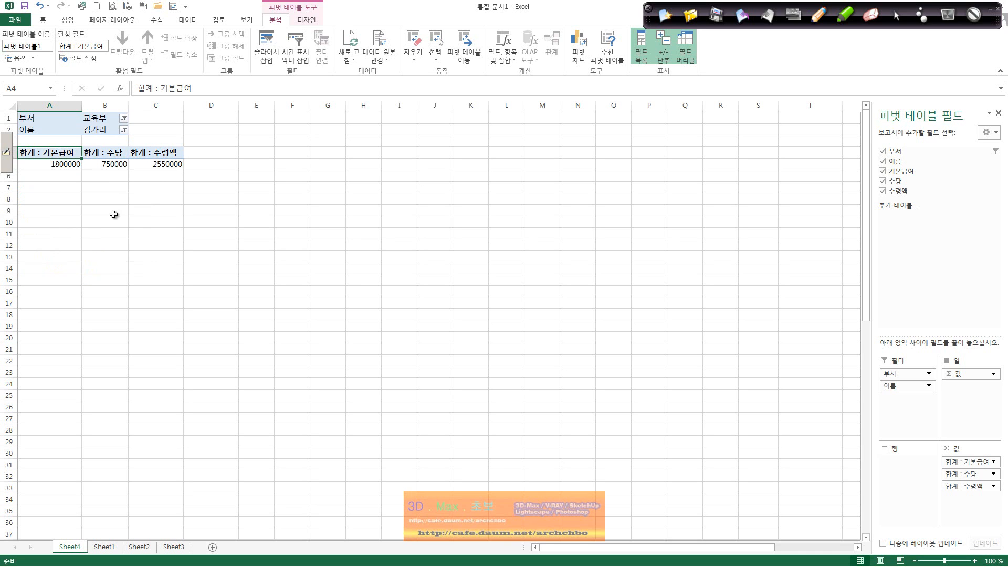
left_click(124, 118)
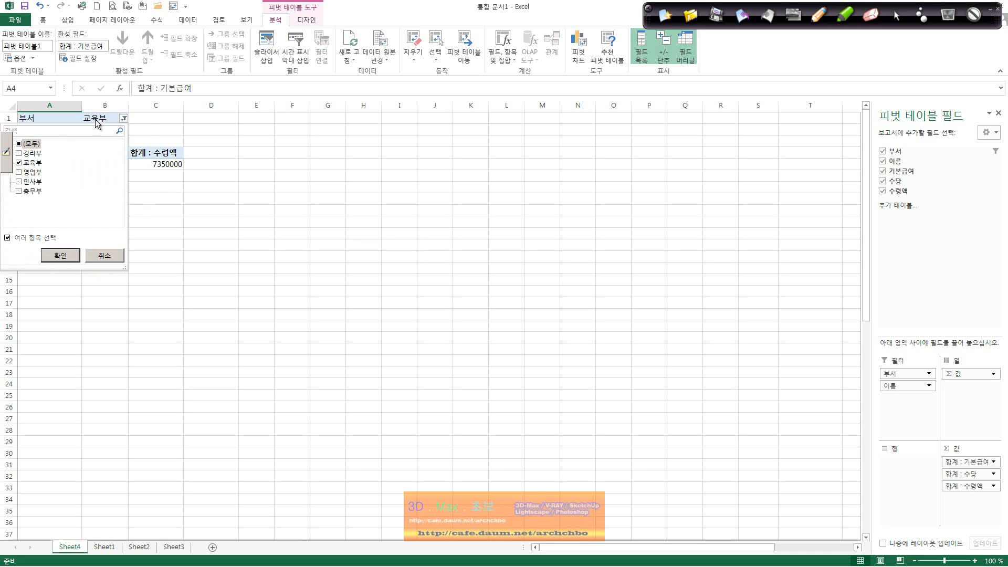
left_click(18, 143)
left_click(19, 144)
left_click(19, 143)
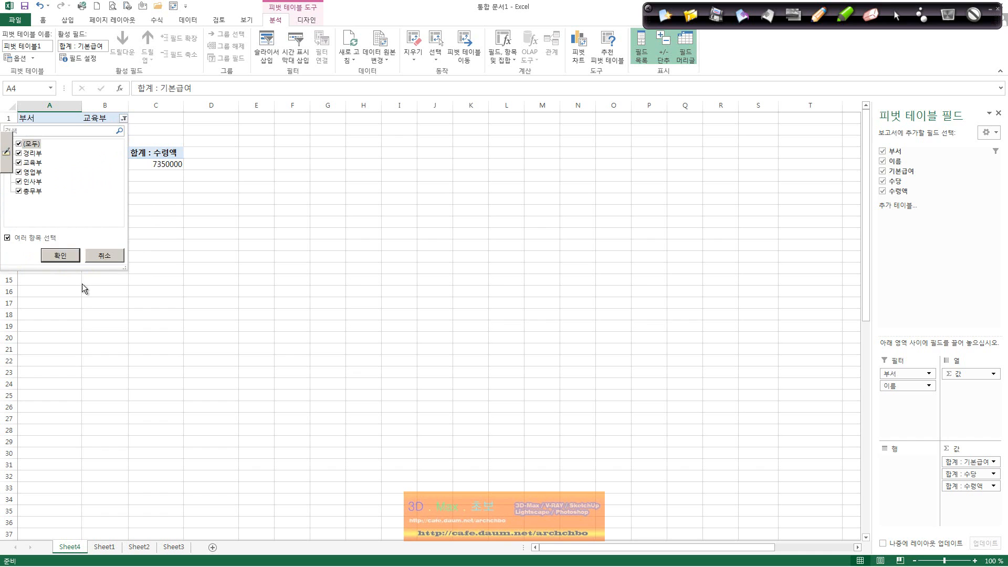
left_click(67, 259)
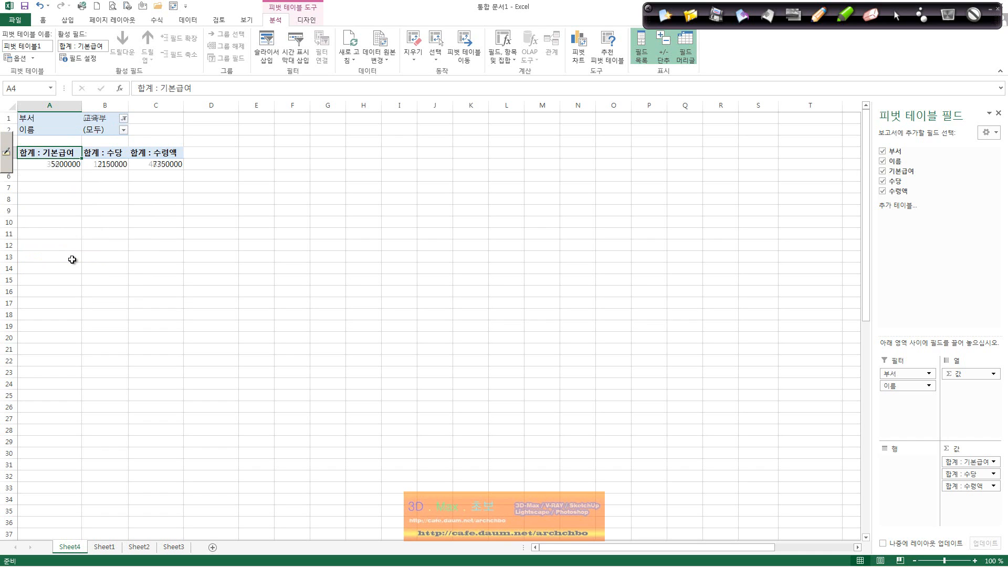
left_click(124, 120)
left_click(60, 255)
left_click(123, 132)
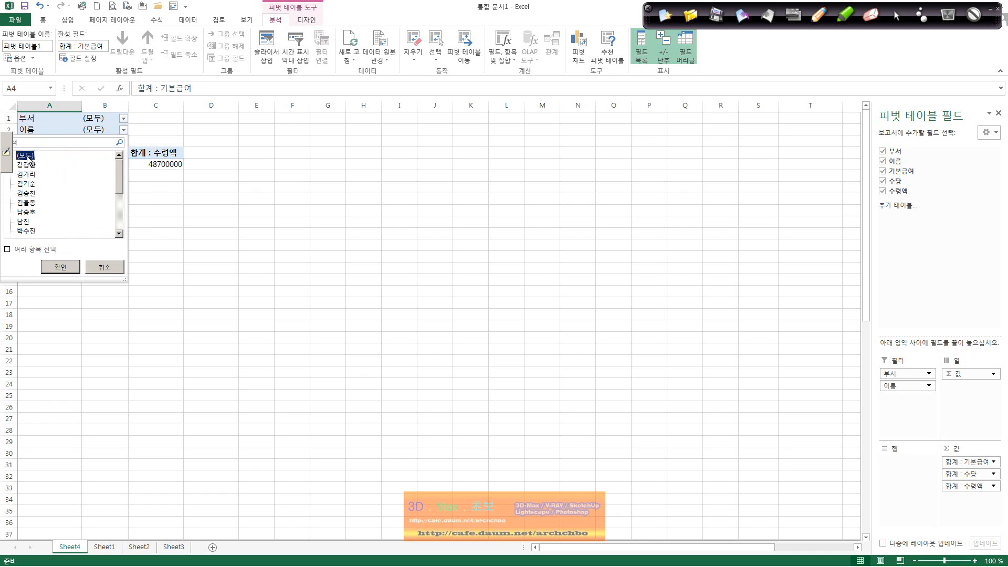
left_click(59, 266)
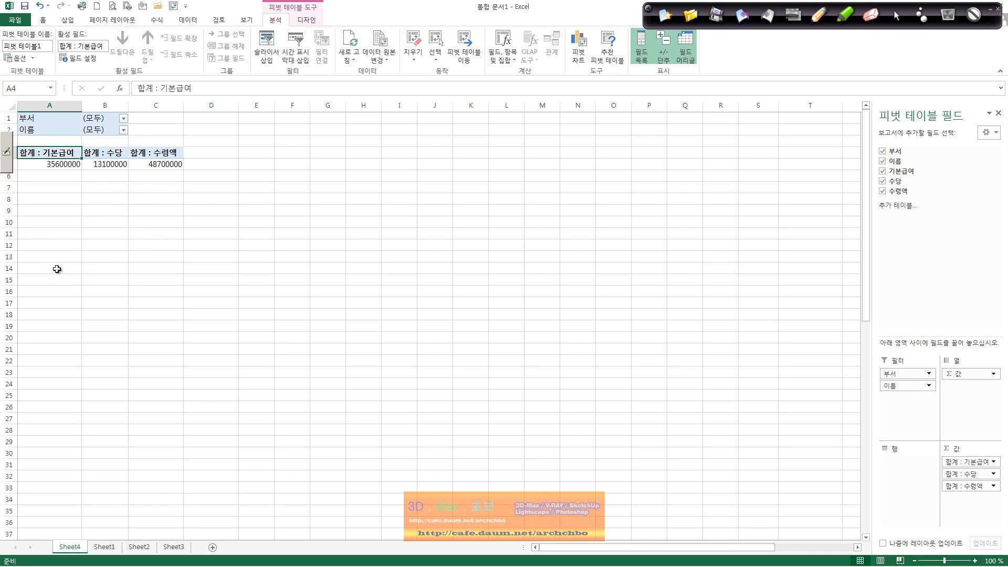
View the value field settings of 합계 : 수당 and cancel without changing them.
left_click(207, 213)
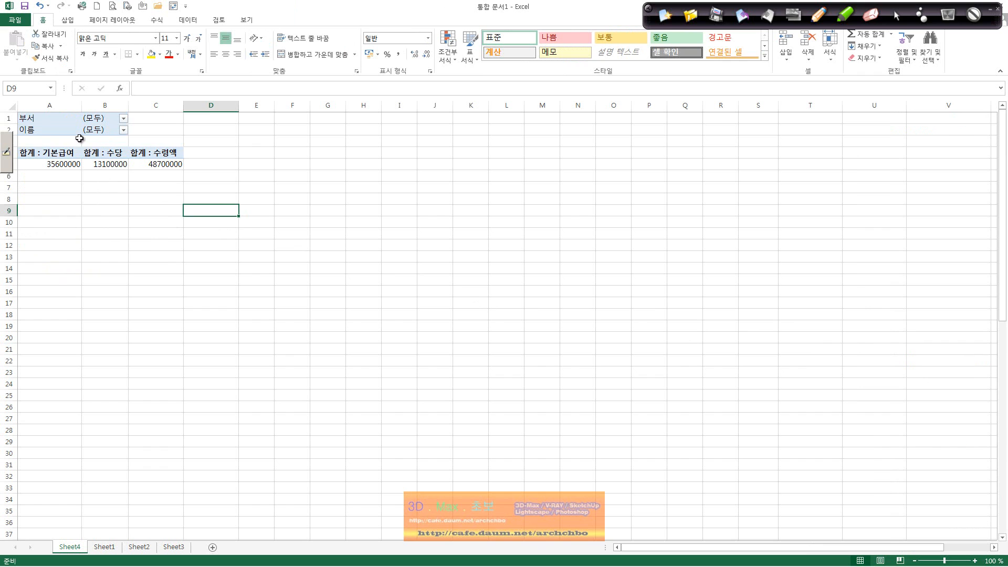
double_click(103, 152)
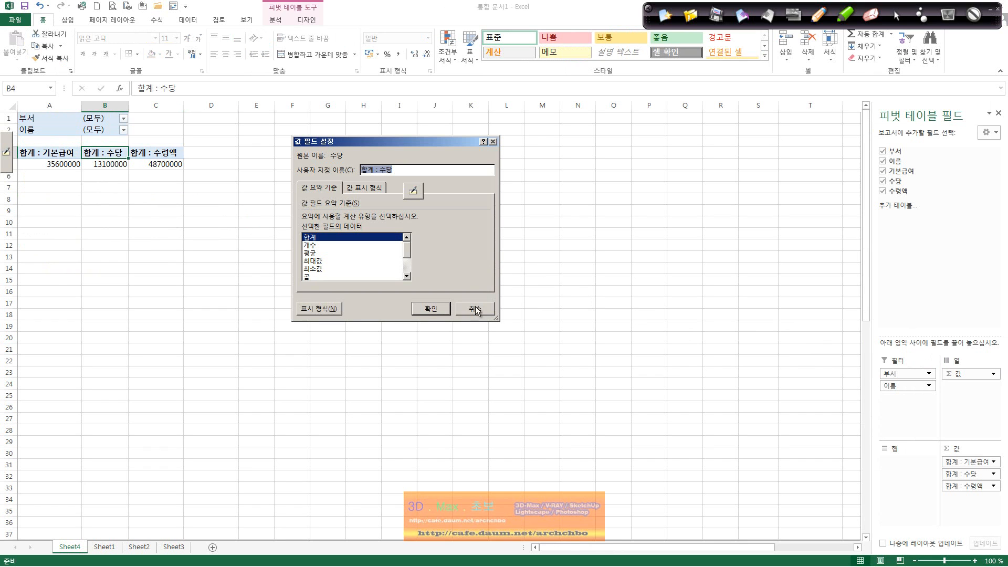
left_click(475, 313)
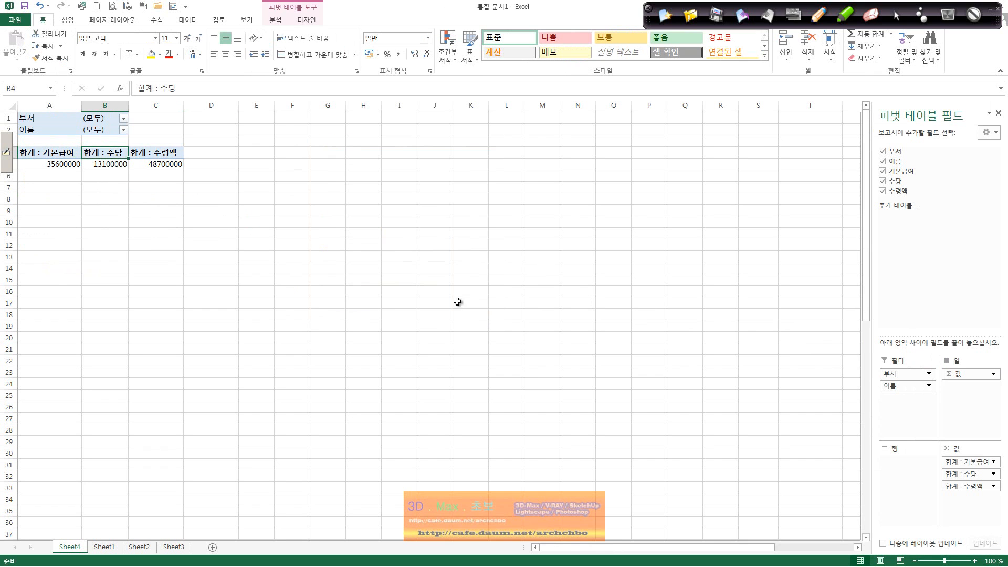
Drill down into the 수당 total to list its source records on a new sheet.
left_click(120, 163)
double_click(120, 163)
left_click(266, 151)
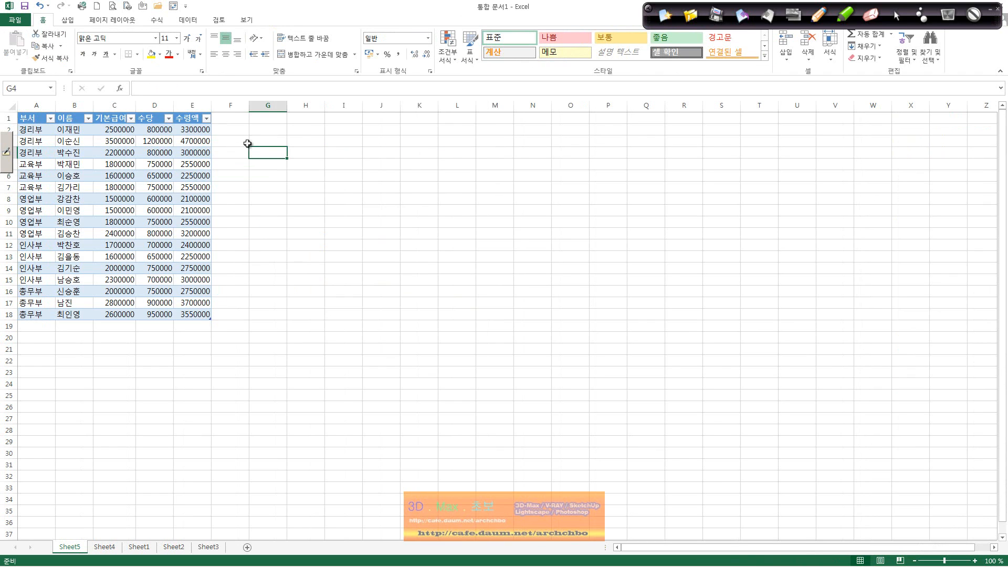
Look through the workbook's other sheets, return to the PivotTable on Sheet4 and check its three sum headings.
left_click(104, 547)
left_click(173, 546)
left_click(200, 548)
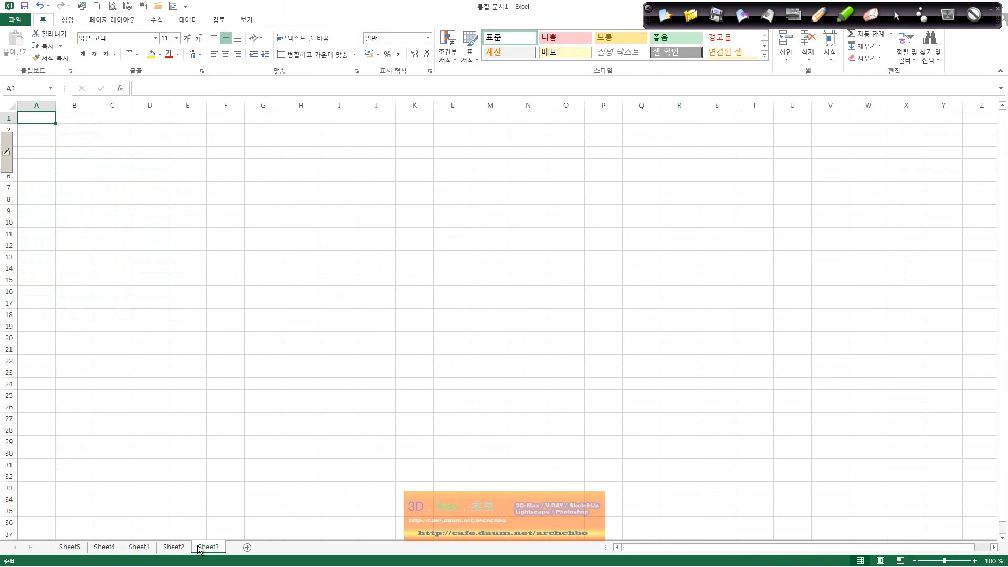
left_click(138, 547)
left_click(116, 547)
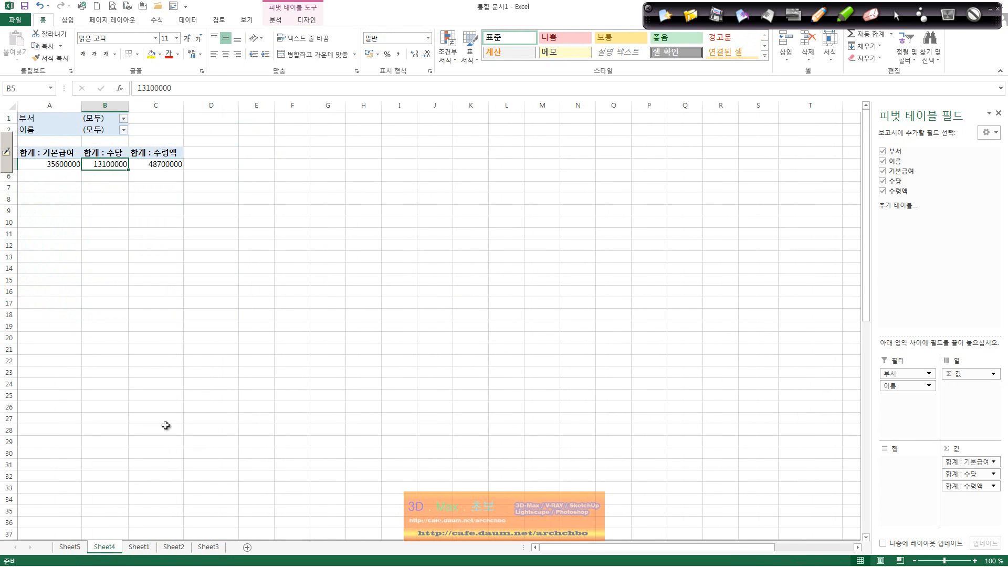
left_click(109, 154)
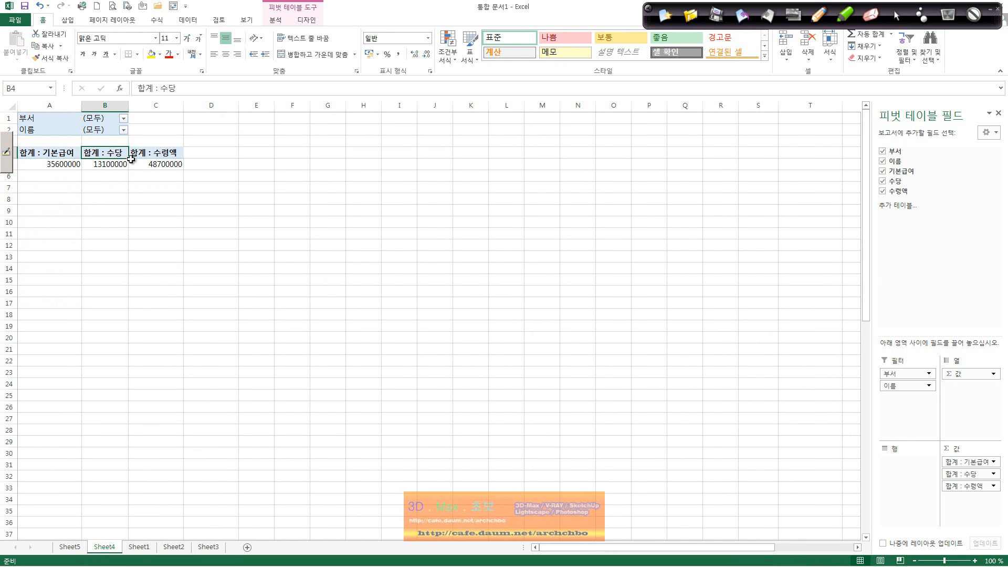
left_click(154, 155)
left_click(43, 154)
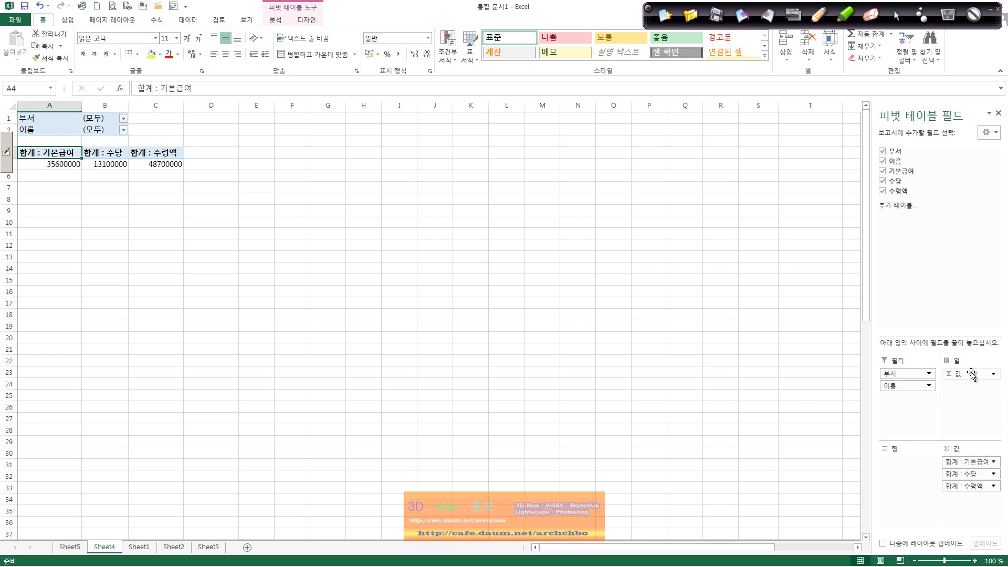
Examine the summary functions and value display options for 합계 : 기본급여, view the 합계 : 수령액 settings, and cancel both.
double_click(65, 153)
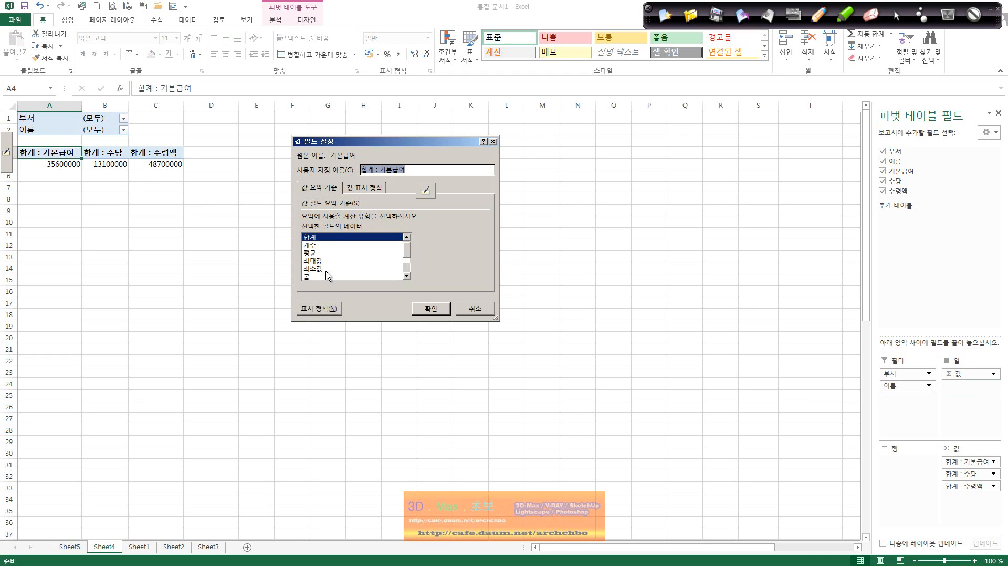
scroll(406, 264, "down", 1)
scroll(411, 239, "up", 1)
left_click(376, 189)
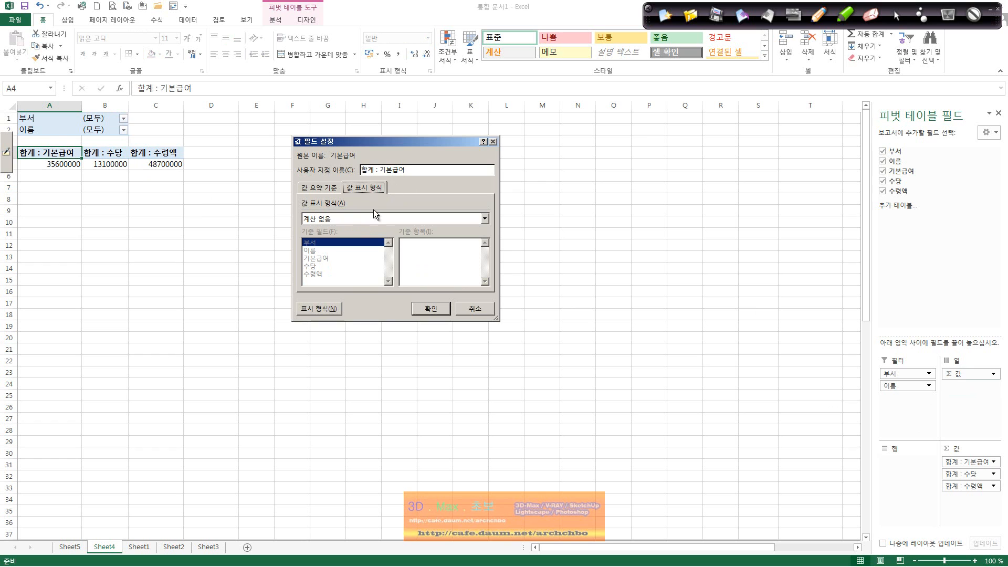
left_click(345, 220)
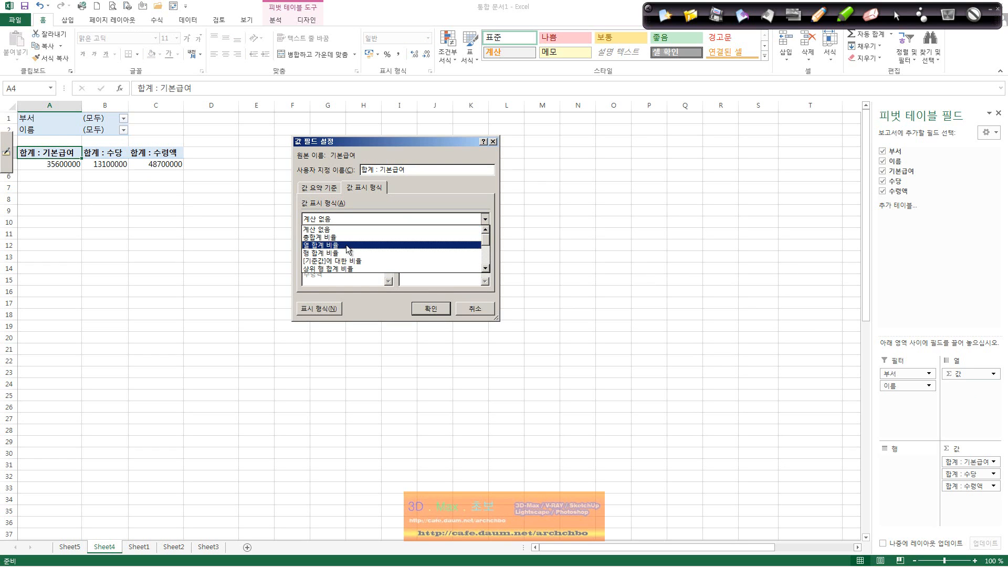
left_click(393, 220)
left_click(475, 309)
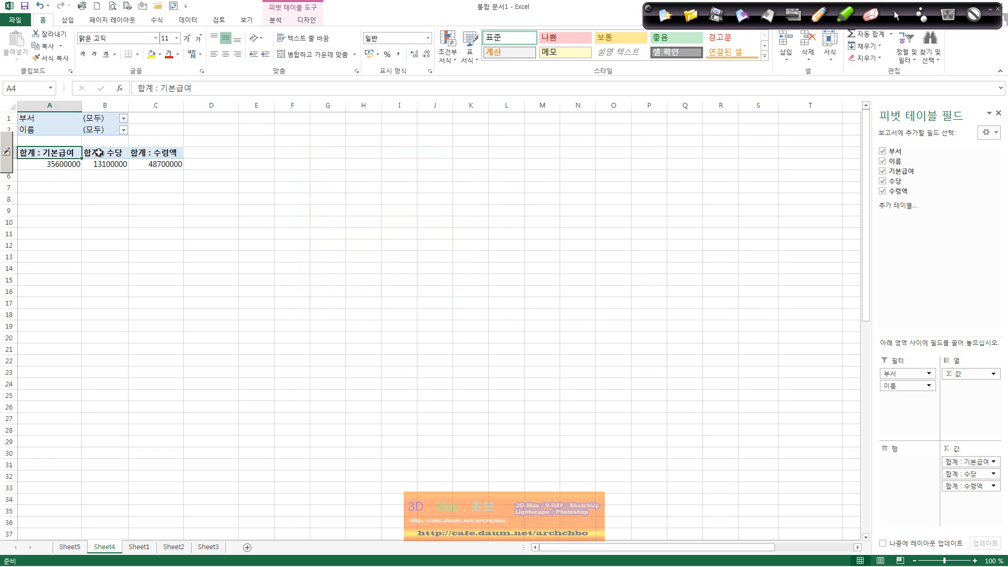
double_click(152, 158)
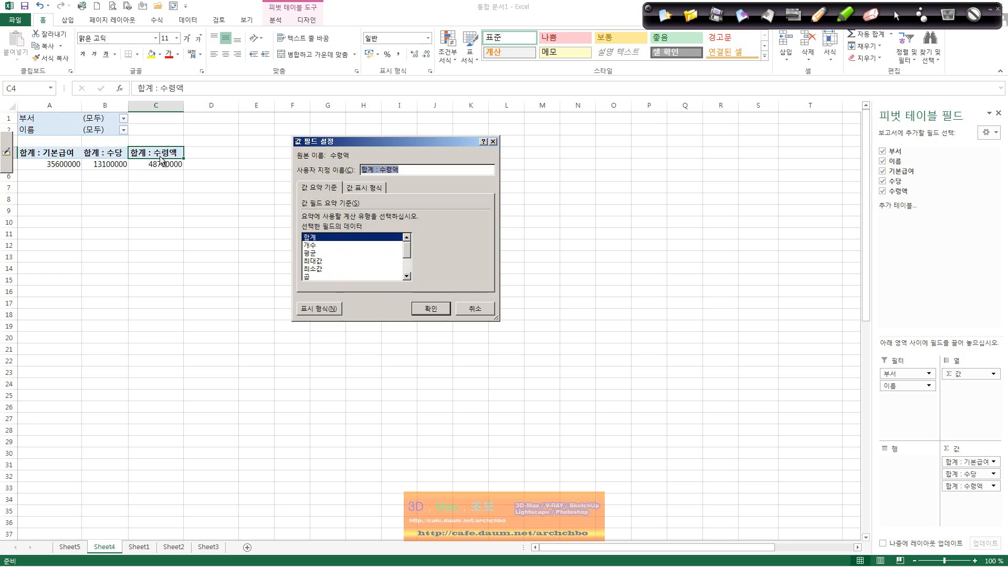
left_click(484, 311)
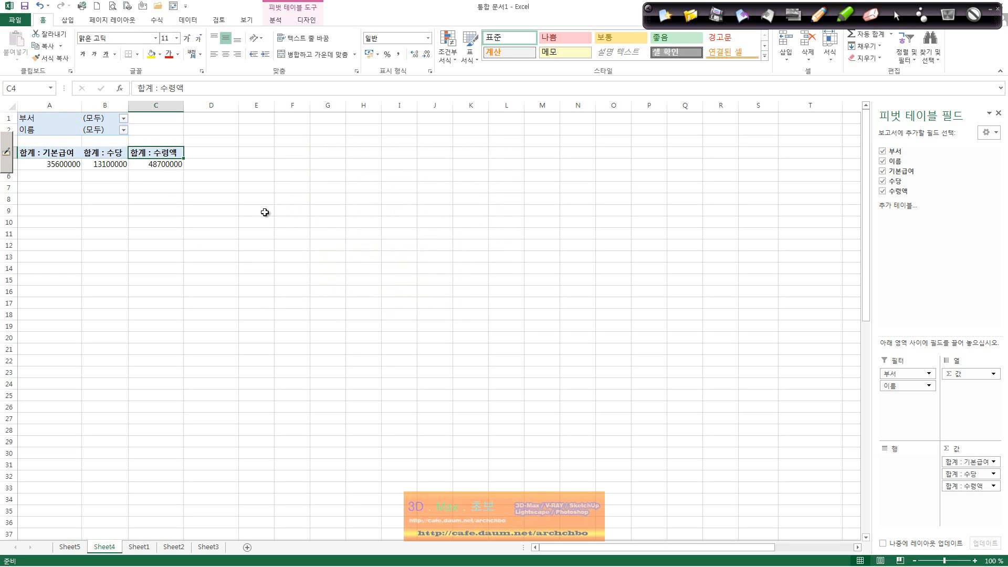
Drill down into the 수령액 total to list its source records on a new sheet, then return to the PivotTable on Sheet4.
left_click(370, 321)
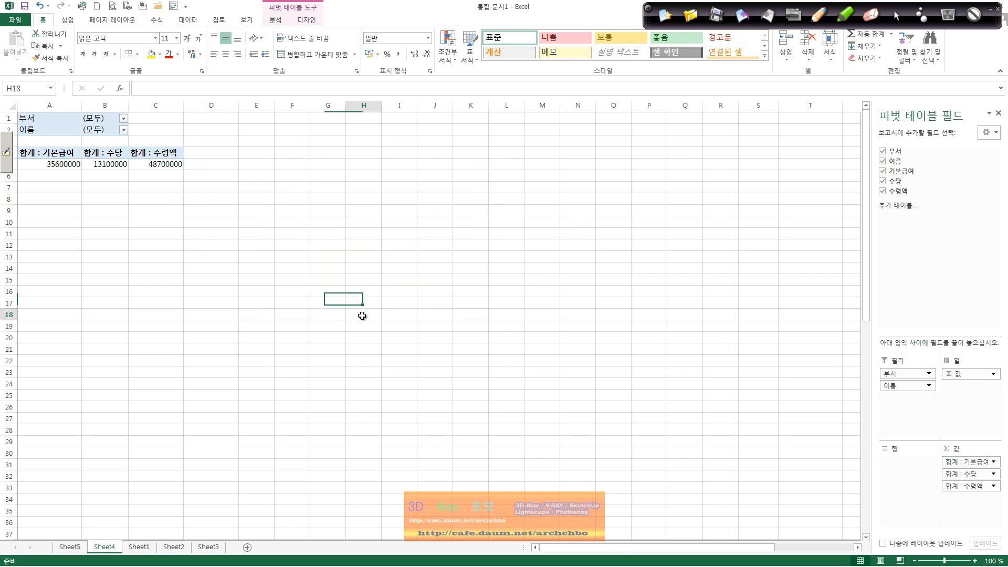
double_click(154, 164)
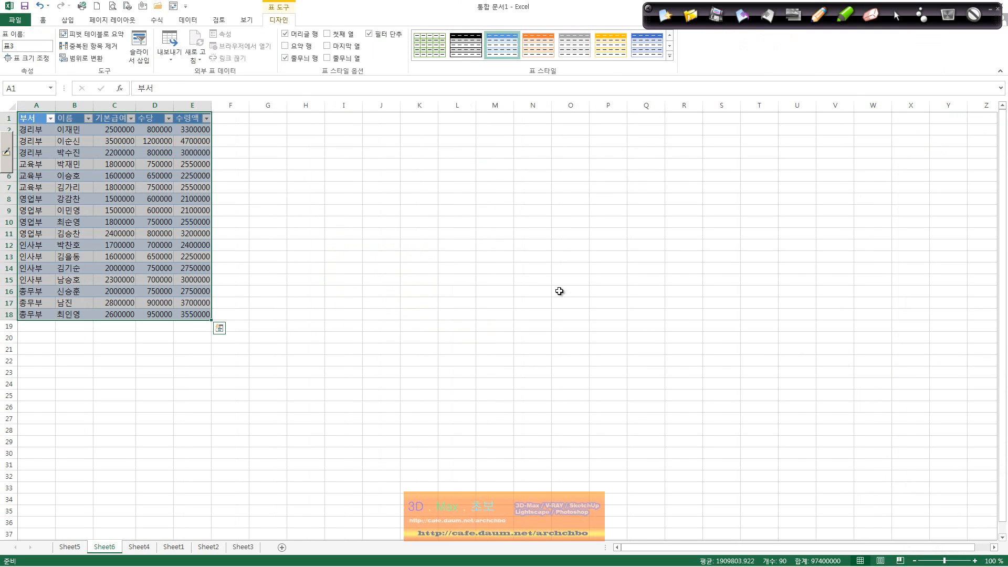
left_click(209, 548)
left_click(104, 547)
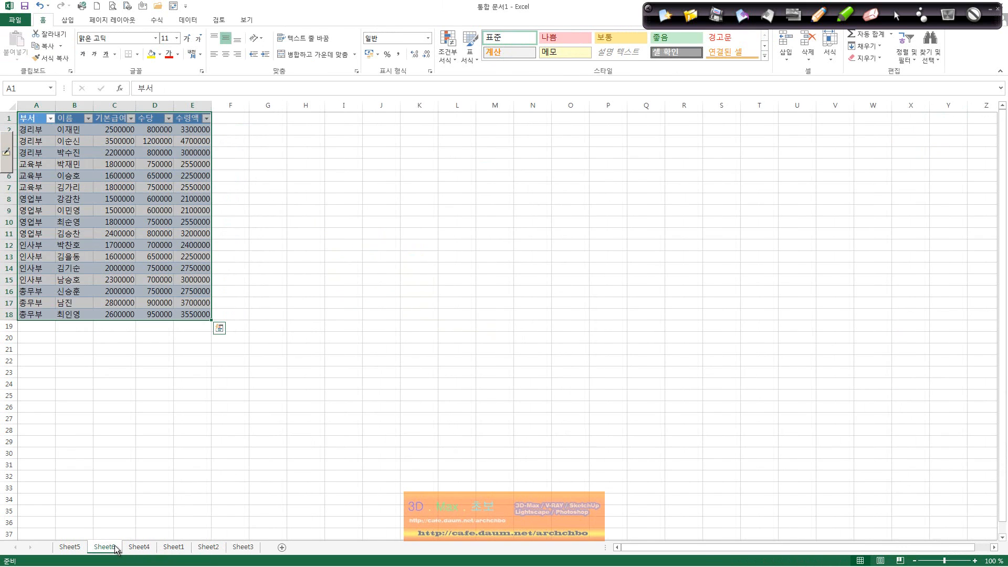
left_click(139, 547)
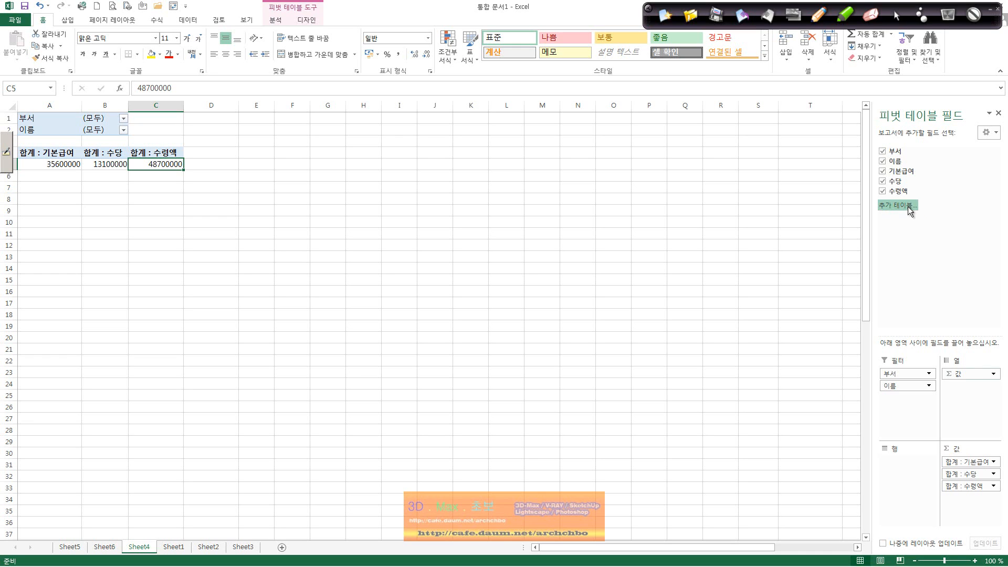
Confirm the 부서 filter with all departments selected and move the 이름 field from the filter area to the row area.
left_click(123, 119)
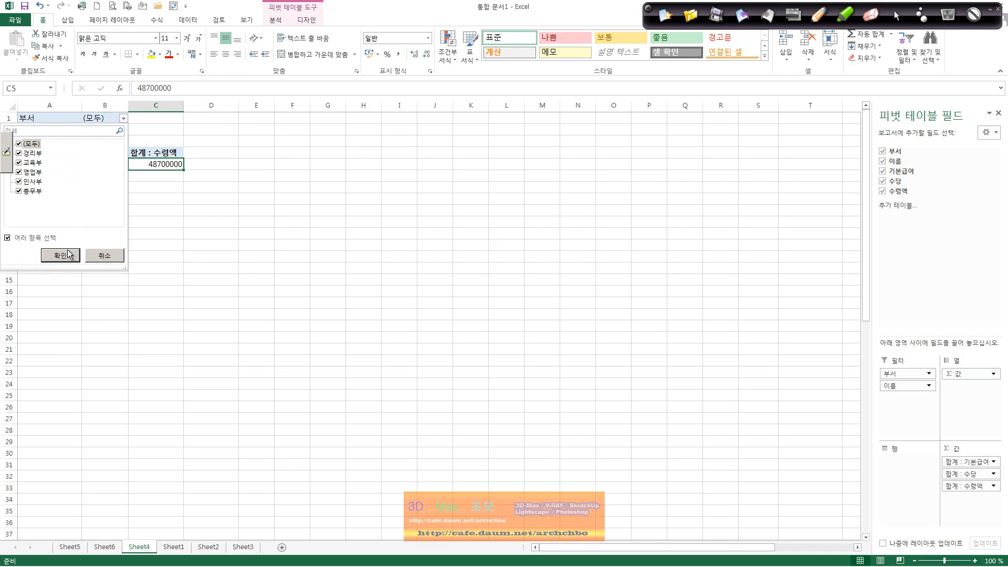
left_click(69, 254)
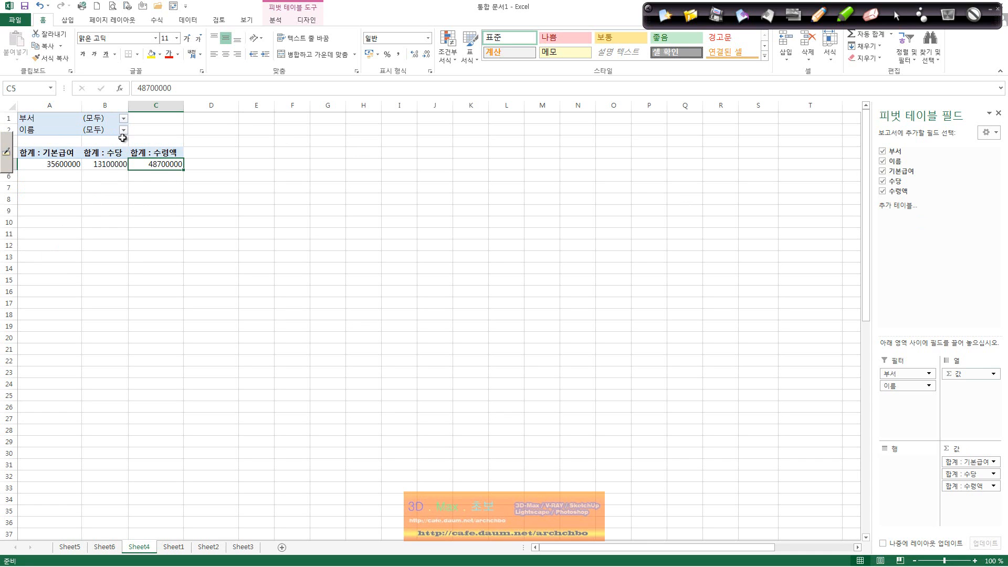
left_click_drag(914, 385, 899, 457)
left_click(100, 209)
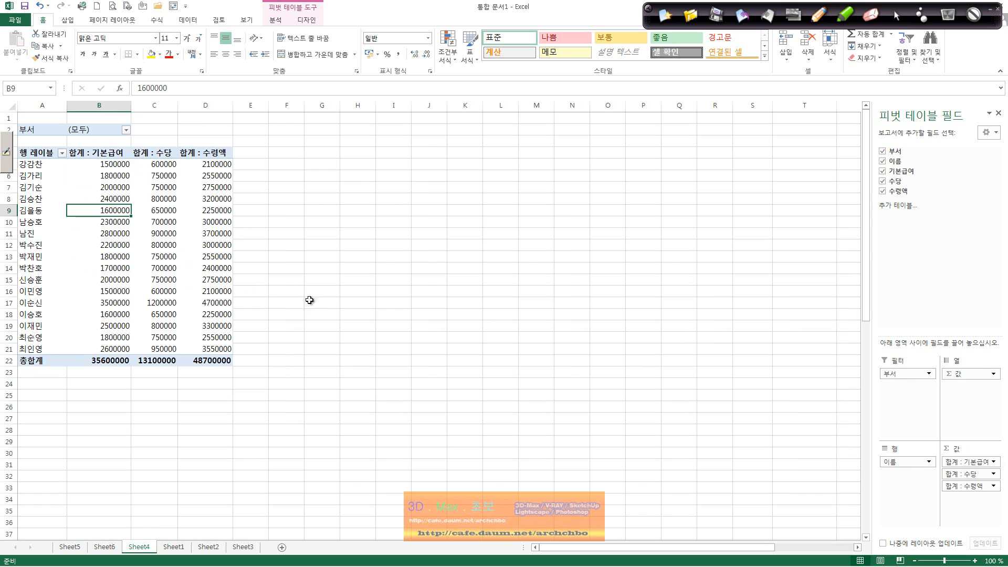